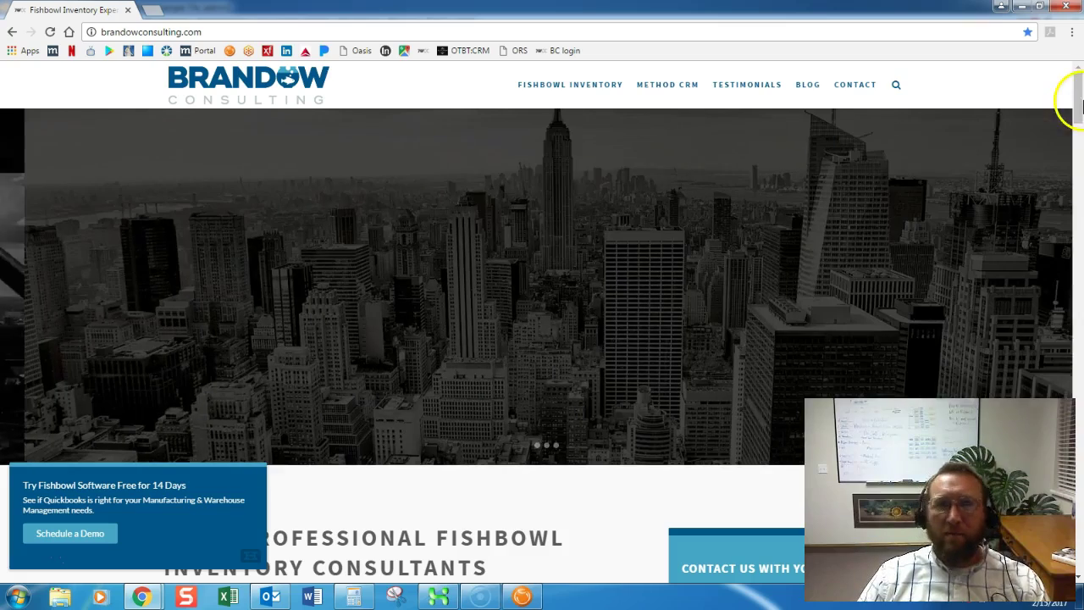
Minimize Chrome to bring the Fishbowl Client window into view.
click(1002, 7)
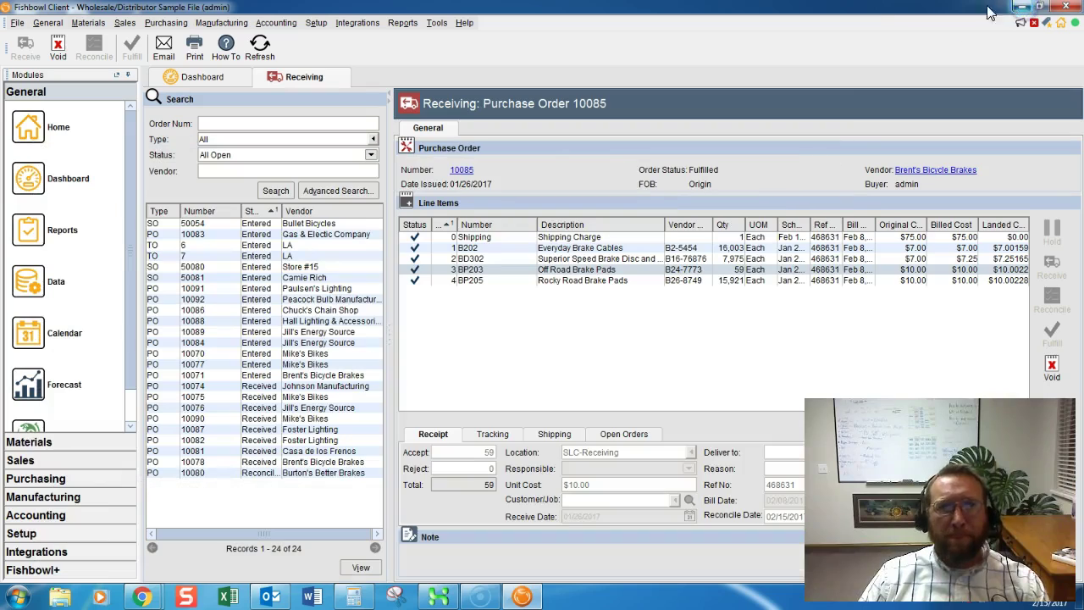
Open the Purchasing menu to reach the Purchase Order module.
click(166, 23)
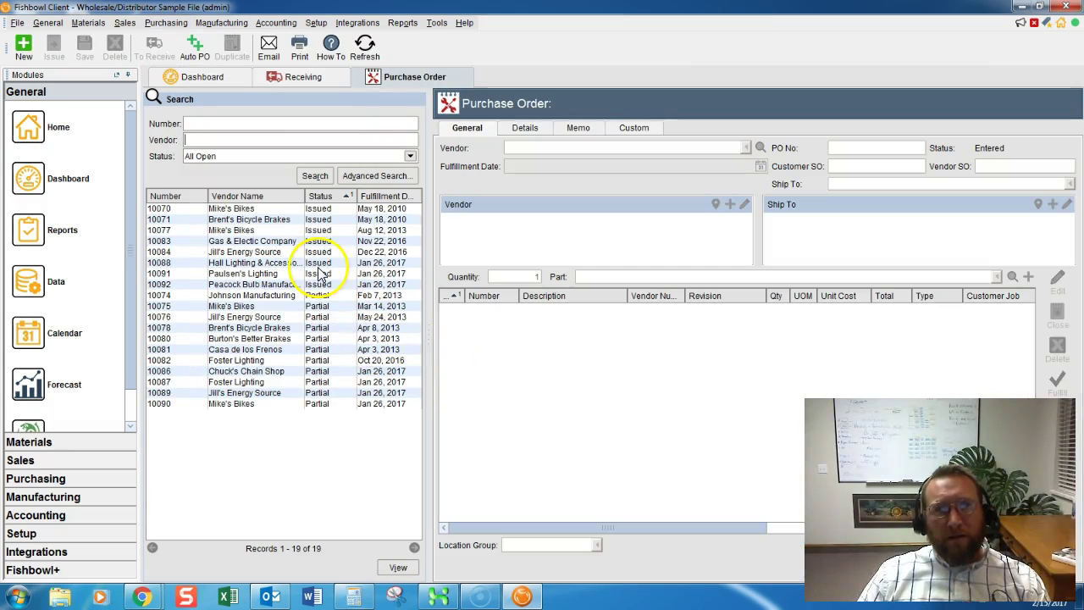
Start new purchase order 10093 with Gretton Insurance Co. as its vendor.
click(23, 49)
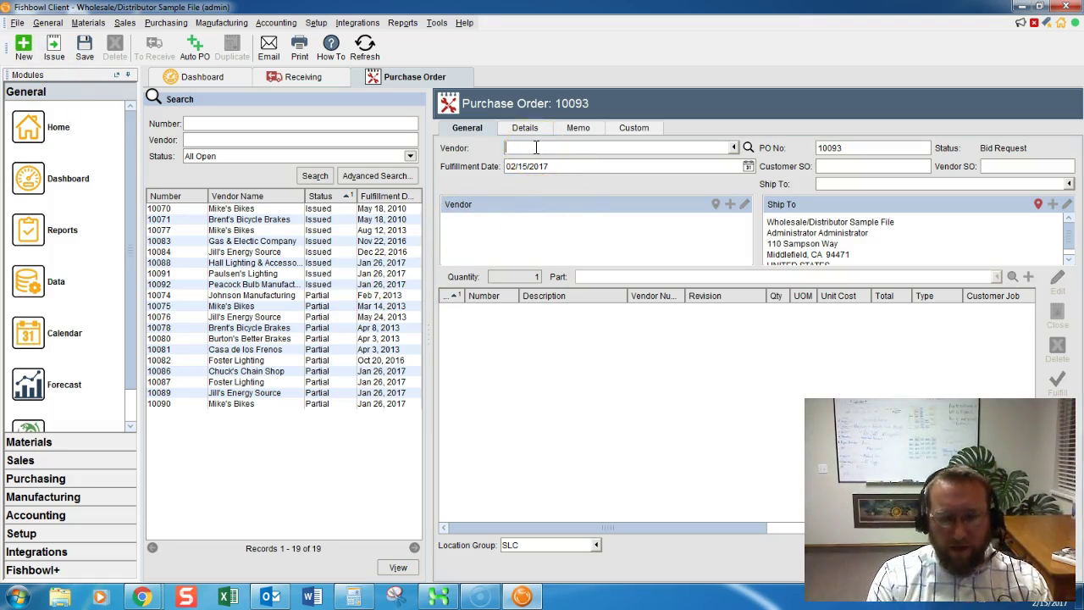
text(g)
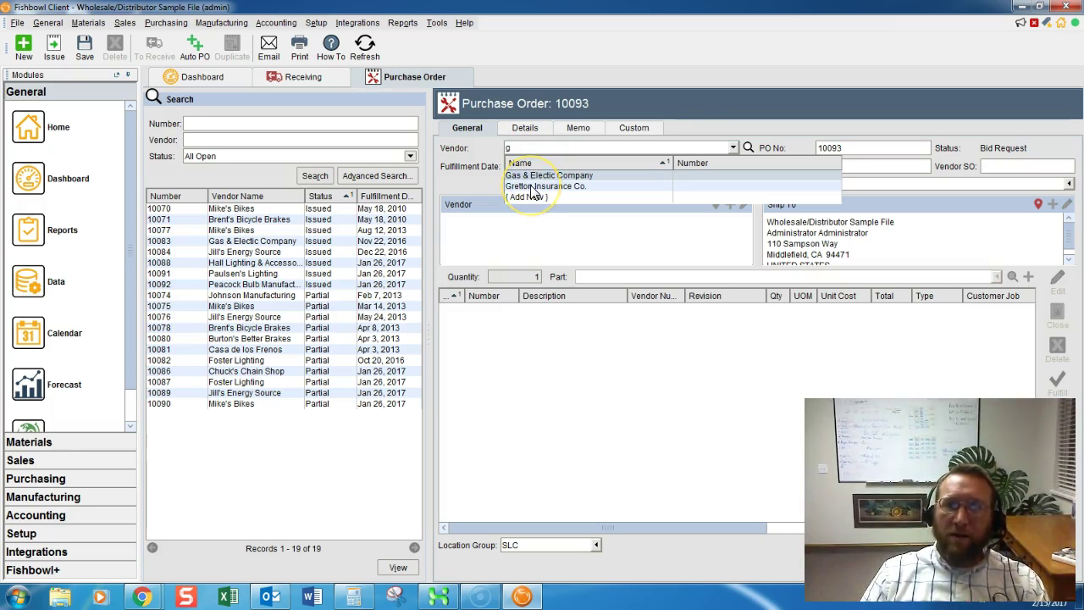
click(534, 187)
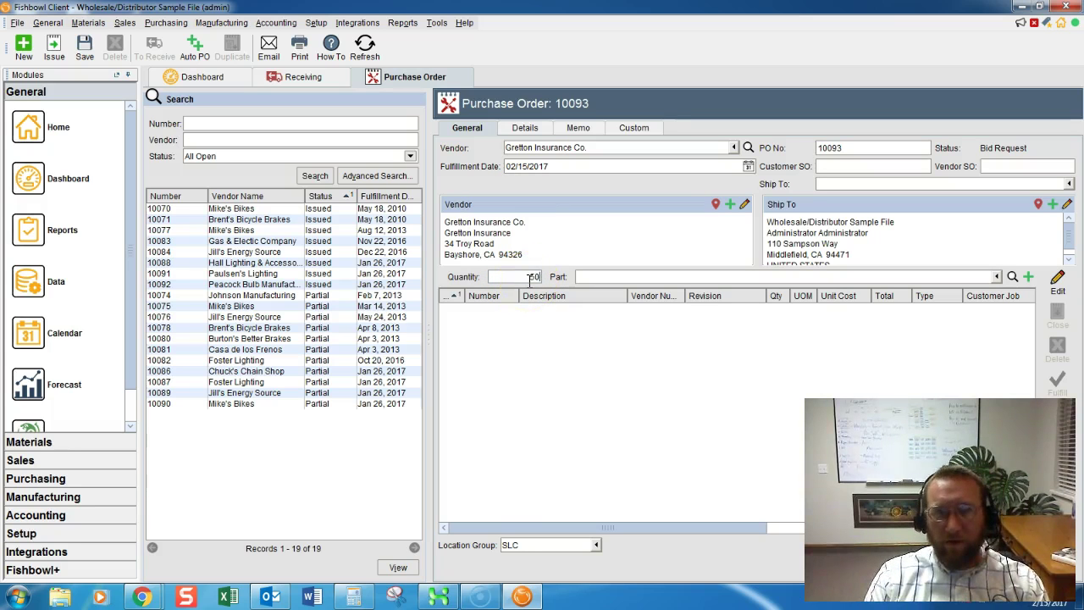
Add lines for 50 of part 2116-02-10 and 30 of part P3298-15.
click(996, 278)
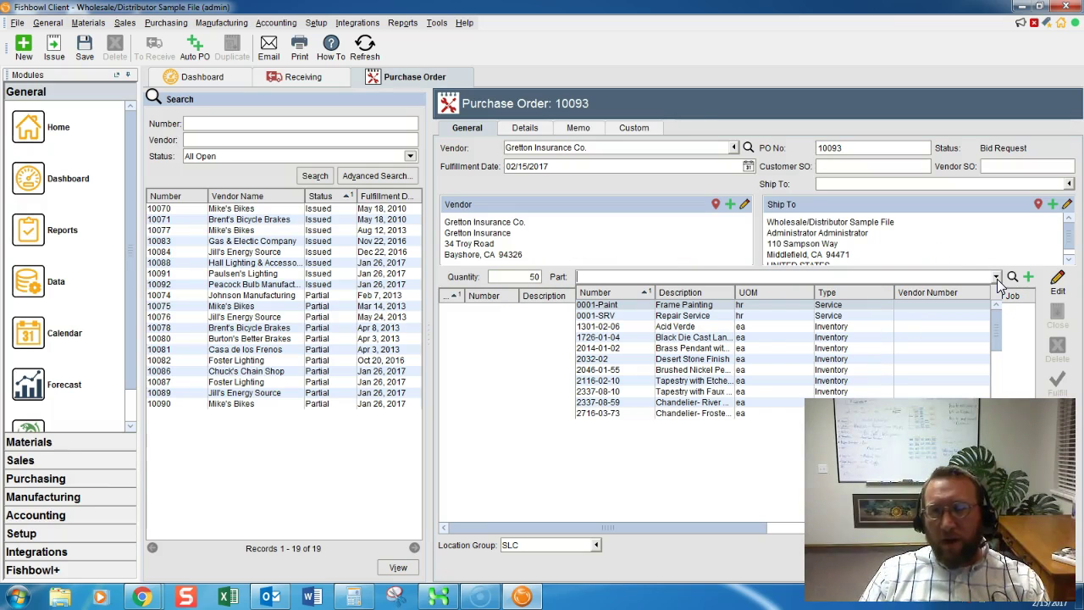
click(711, 383)
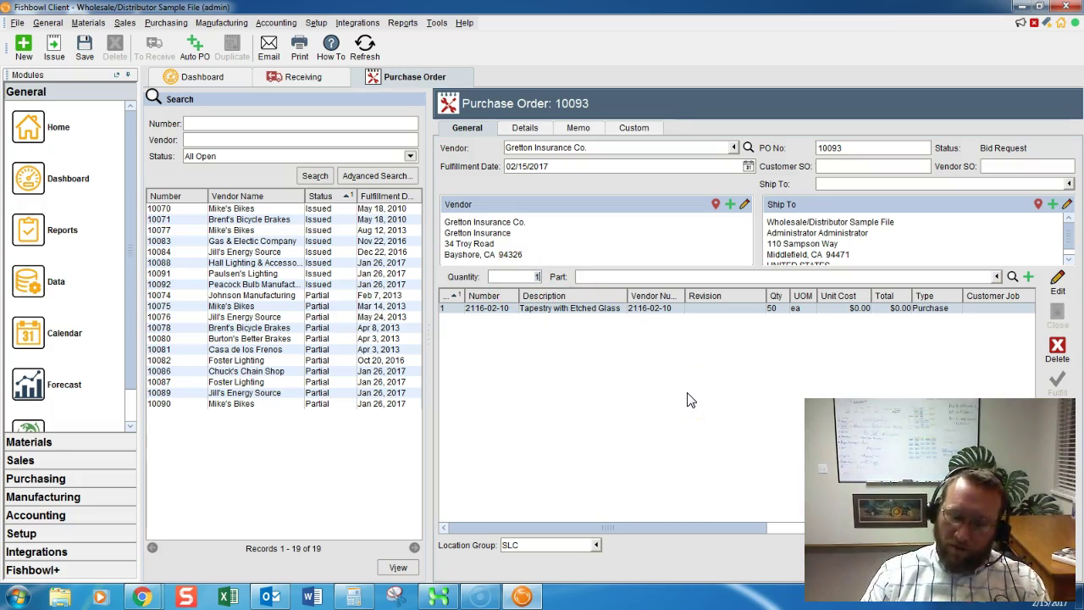
text(30)
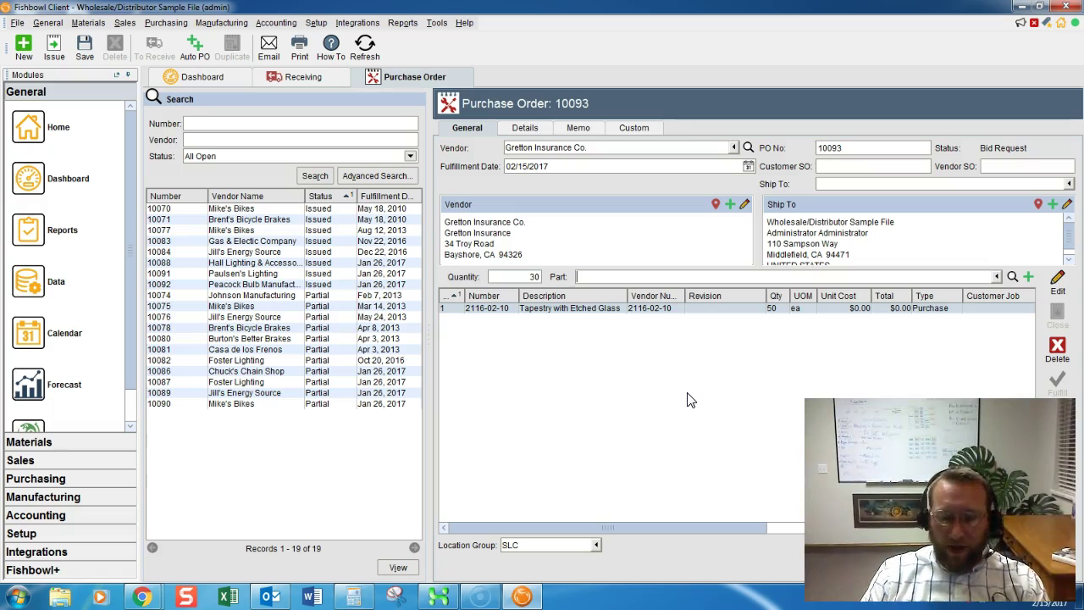
text(4)
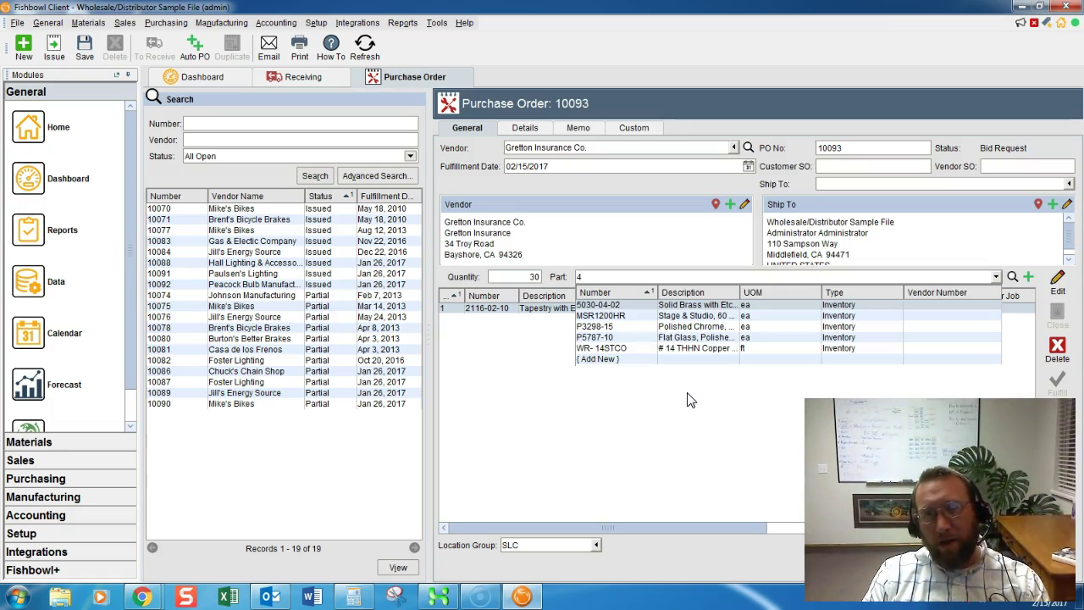
text(5)
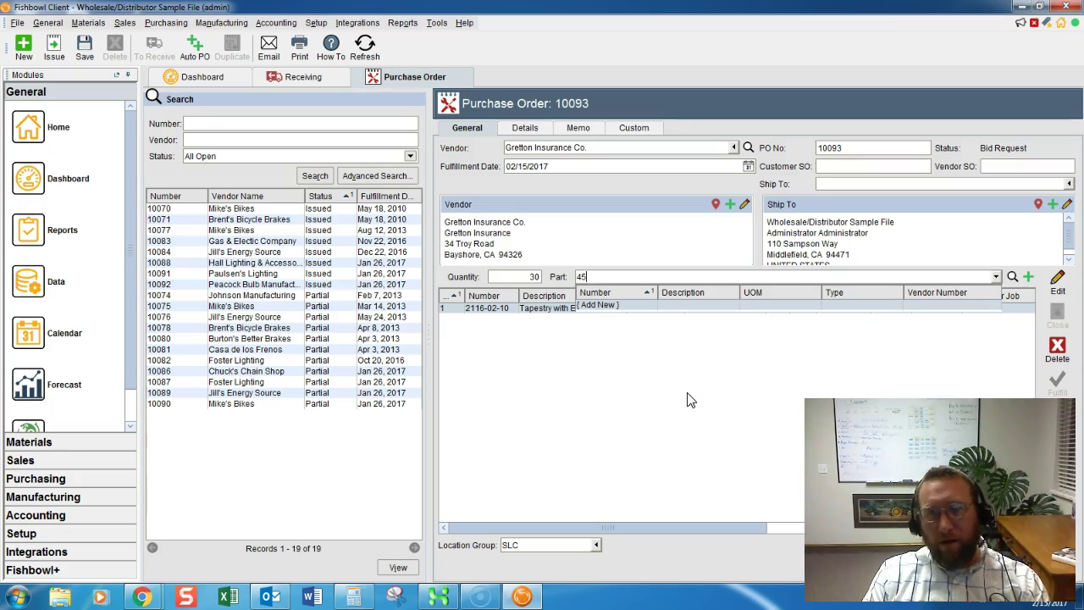
key(BackSpace)
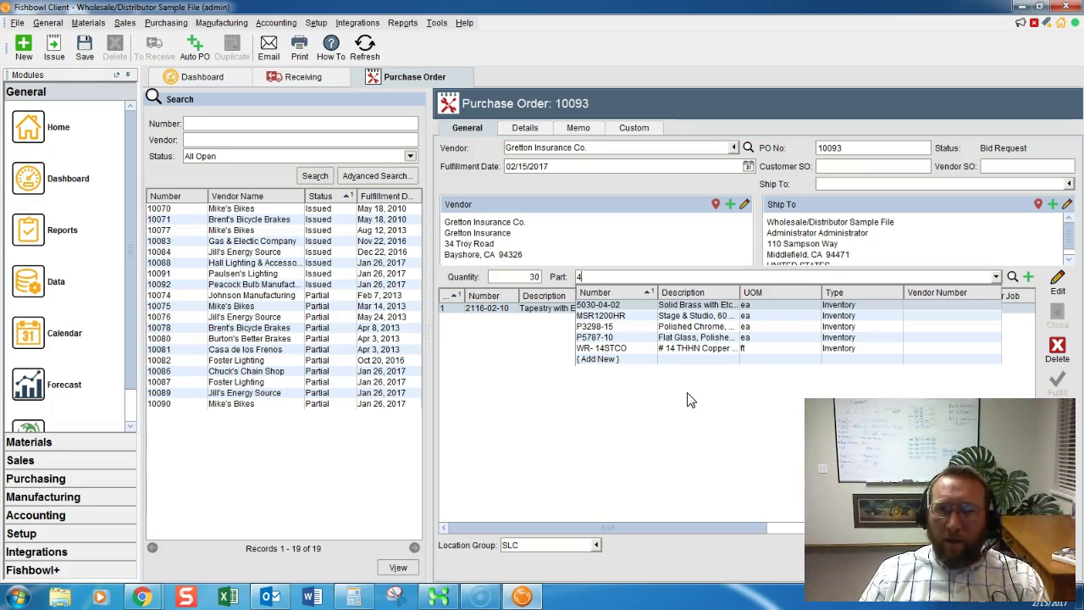
click(598, 327)
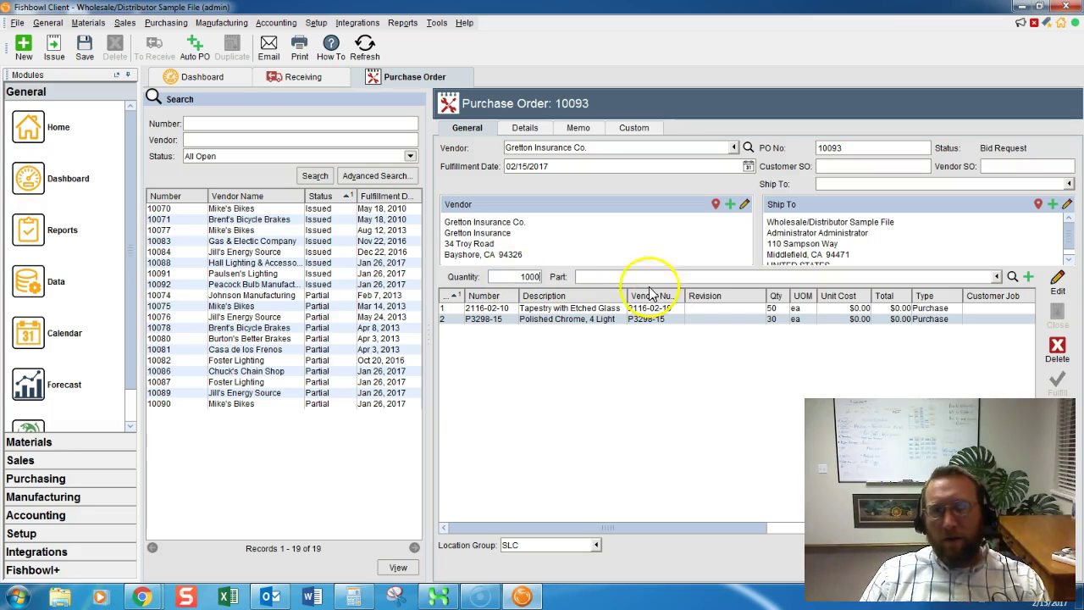
Add 1,000 of part 2337-08-59 and 50 of Ground Outdoor 100' 12-2 UF-B wire.
click(626, 275)
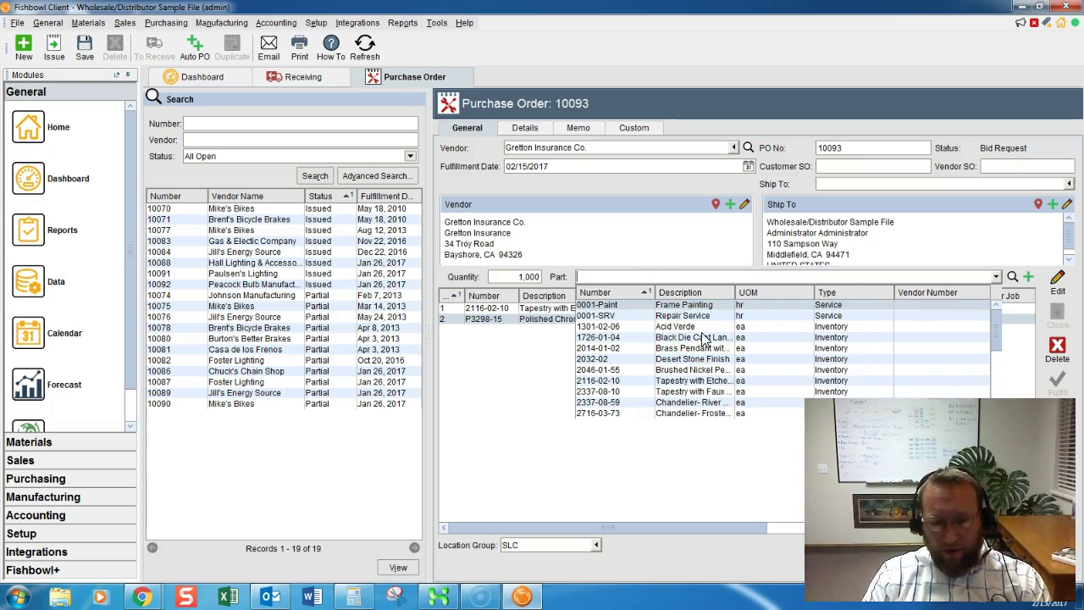
text(yf)
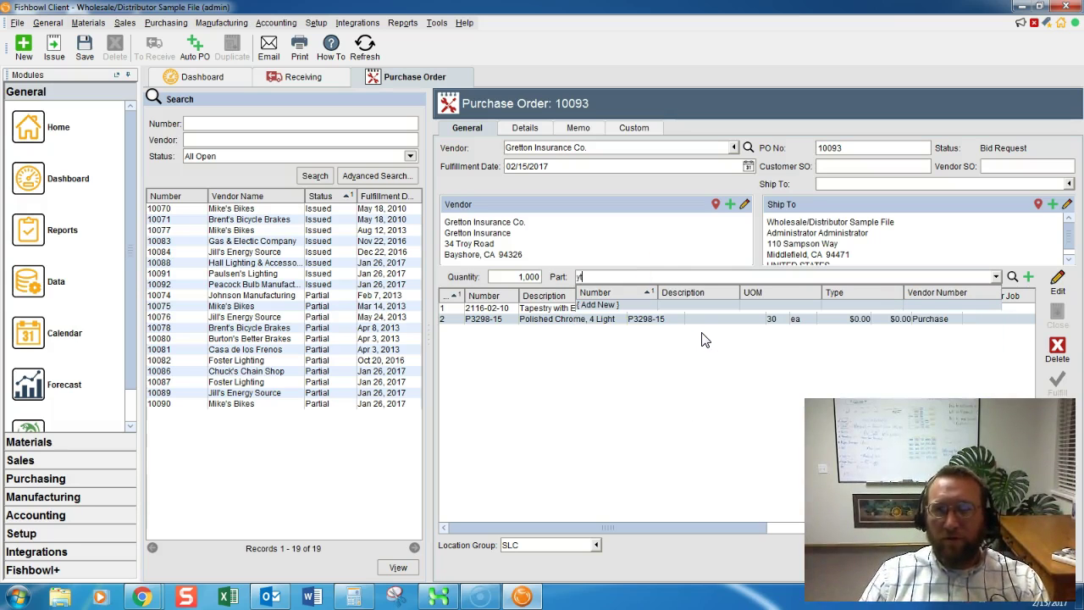
key(BackSpace)
key(BackSpace)
text(d)
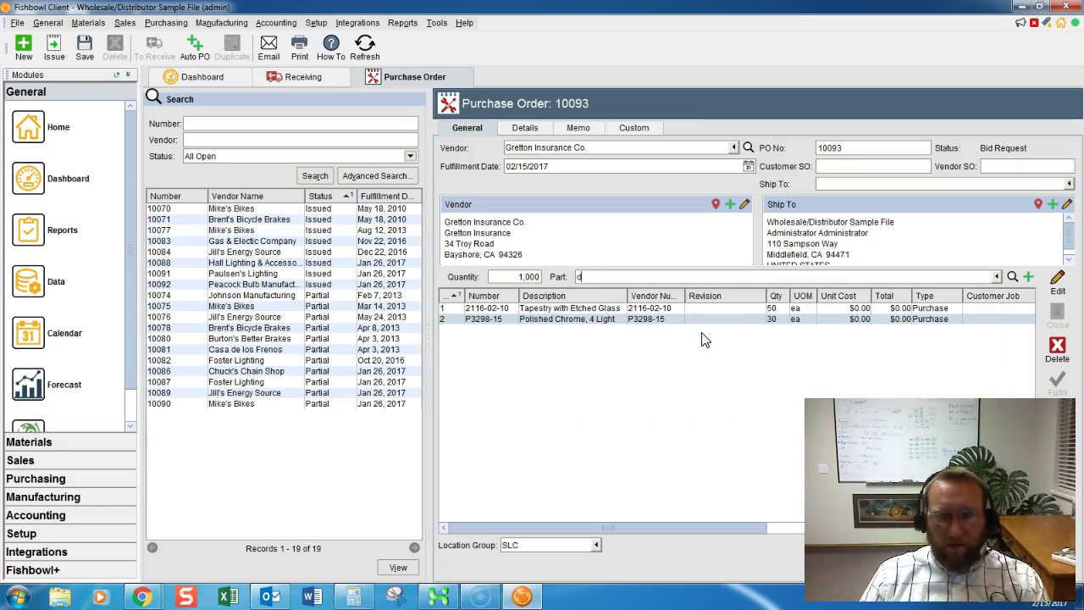
text(f)
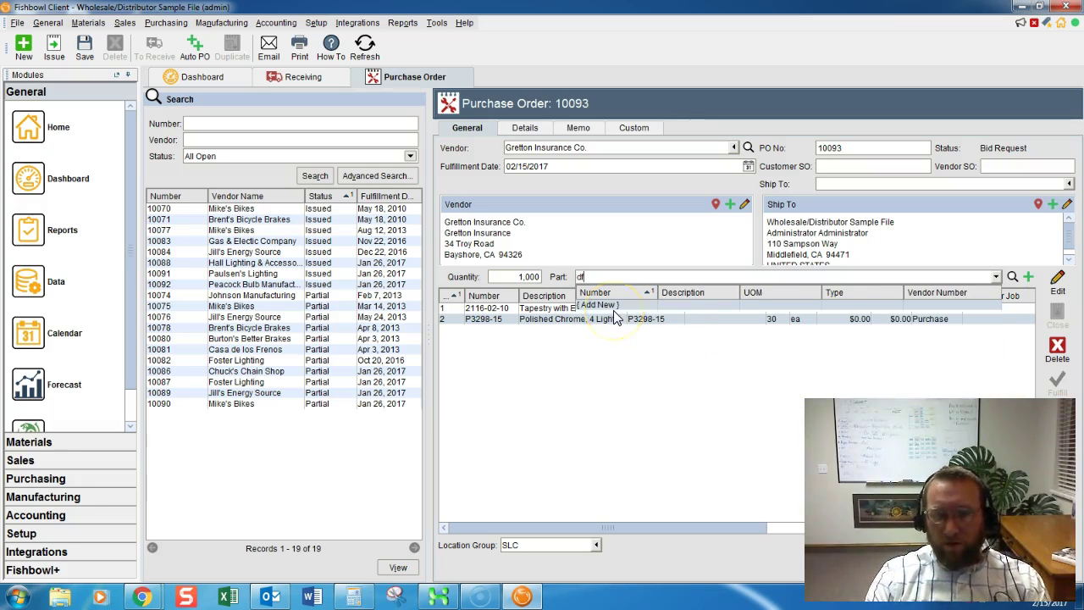
key(BackSpace)
click(617, 370)
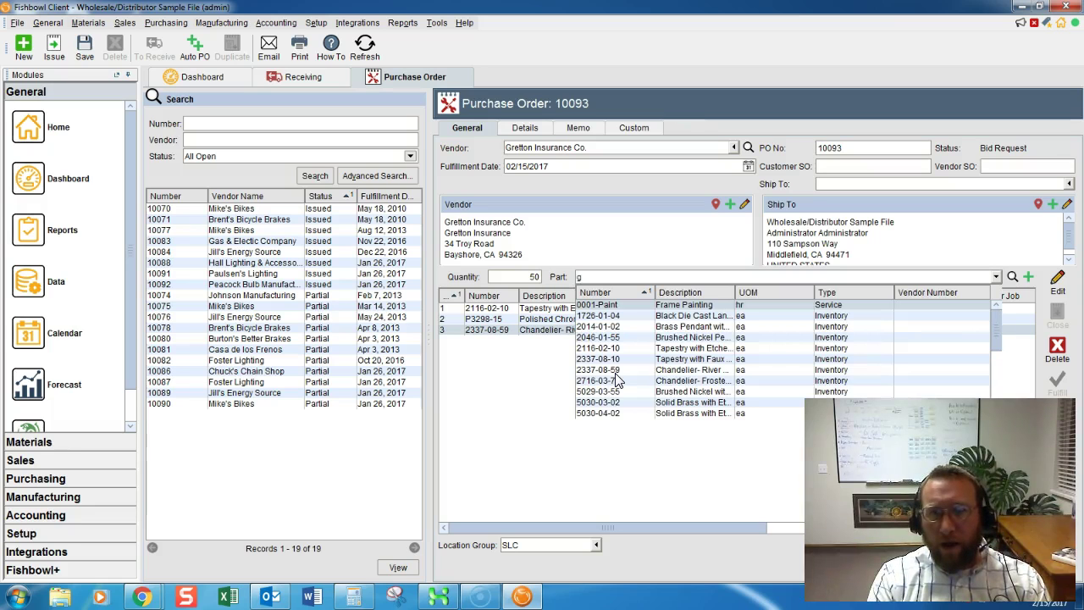
text(round)
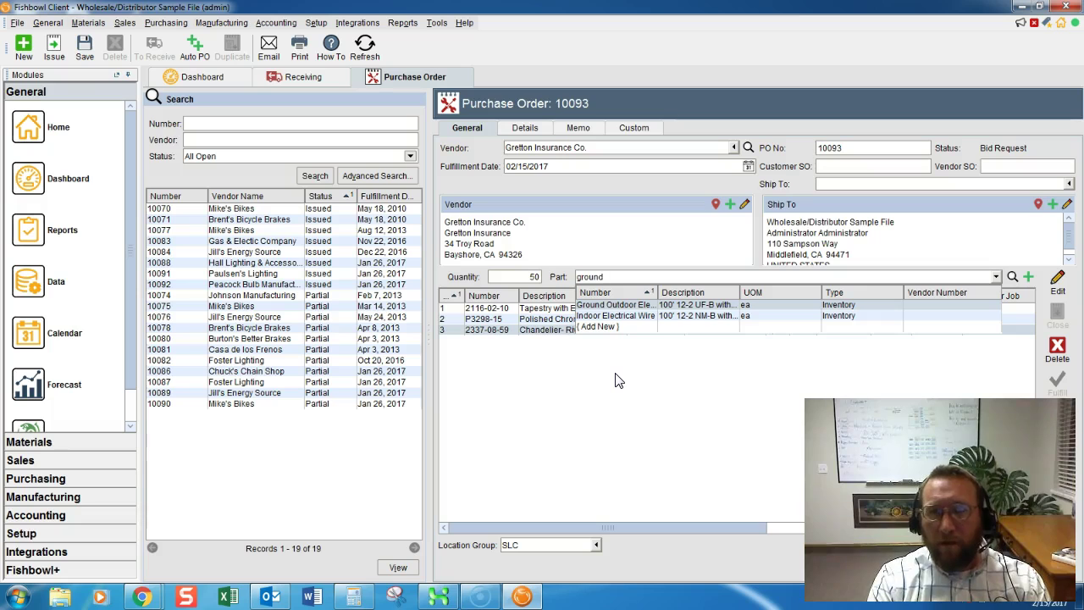
text( ou)
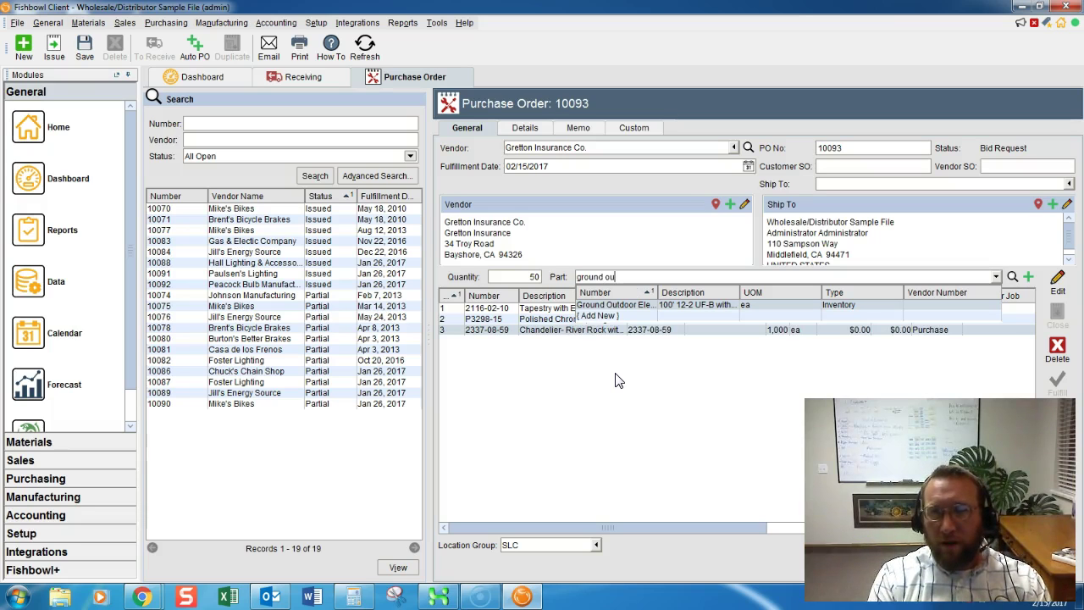
key(Return)
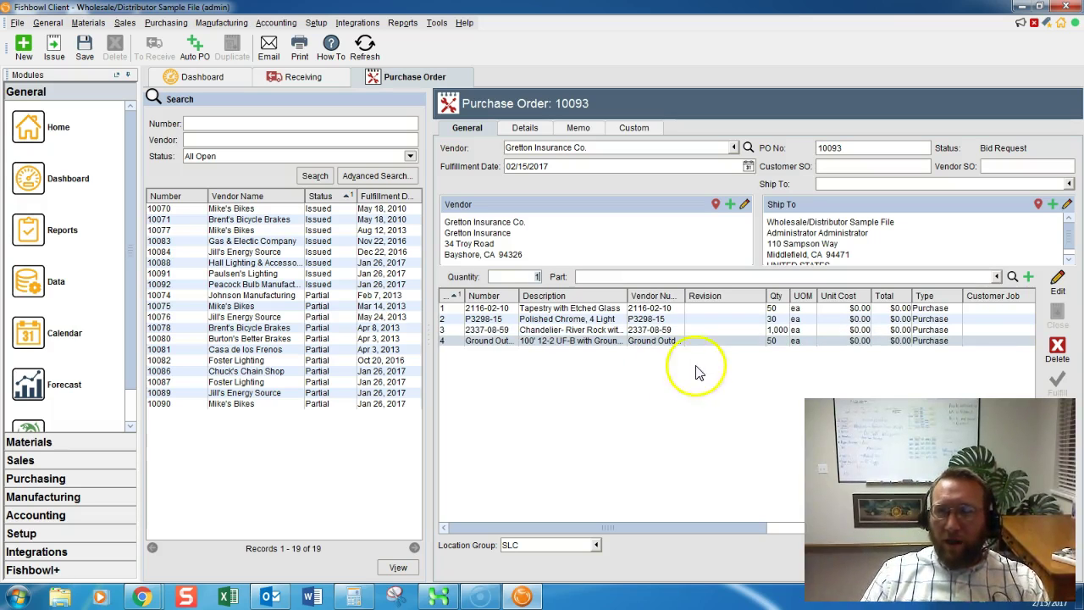
Enter unit costs of $5, $45, $78 and $53 on the four lines.
click(850, 309)
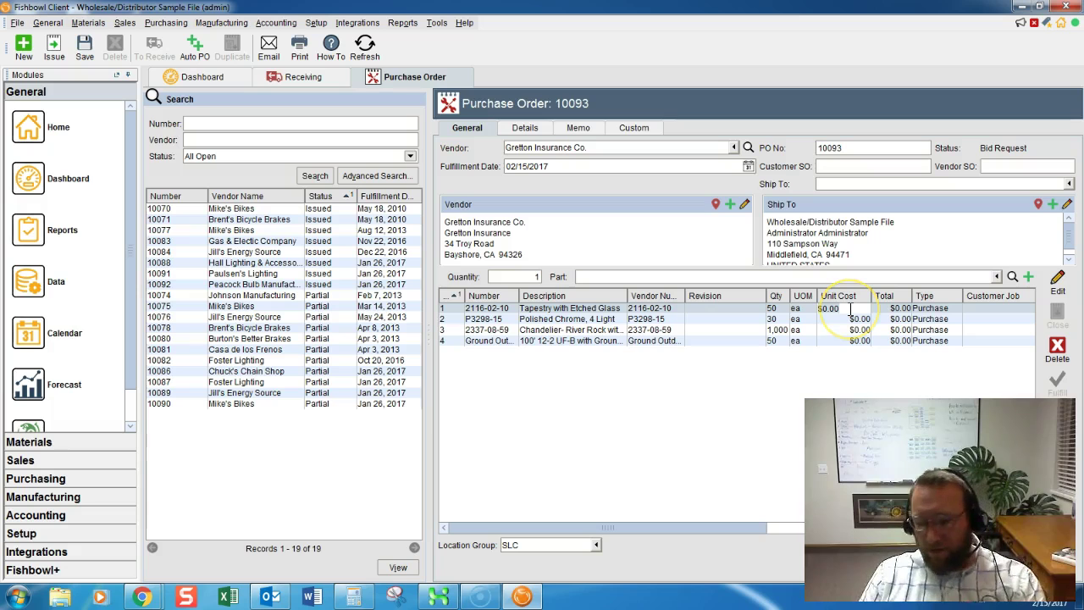
text(5)
click(857, 320)
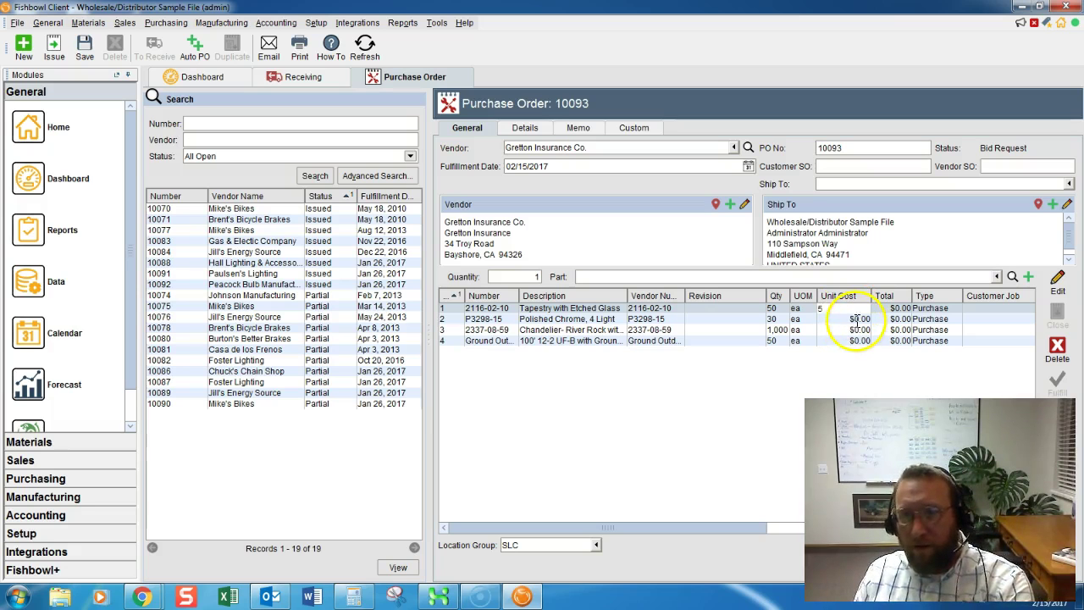
text(45)
click(860, 330)
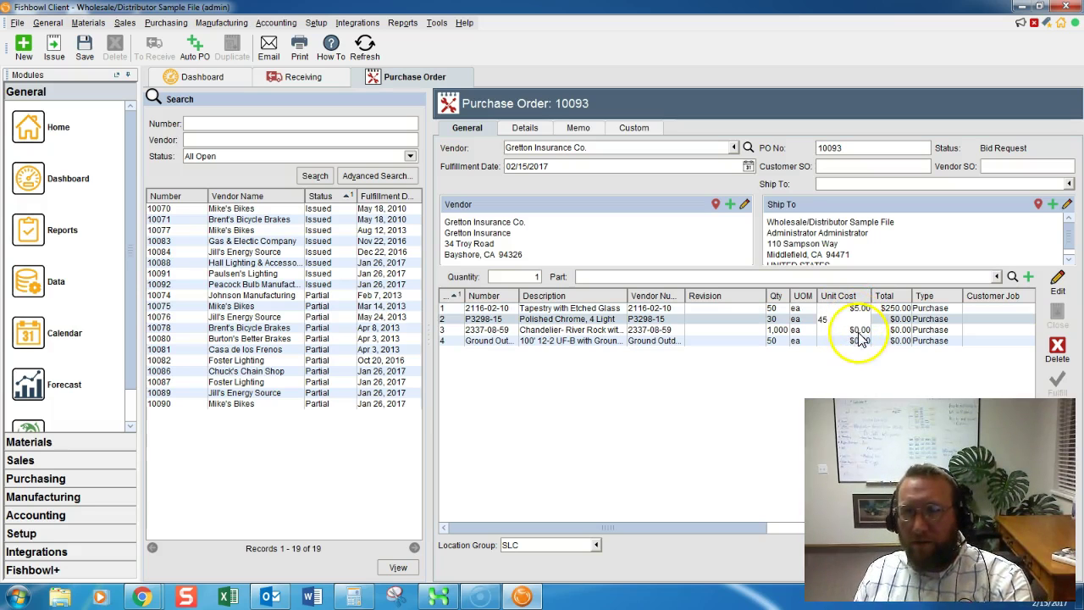
text(78)
click(860, 343)
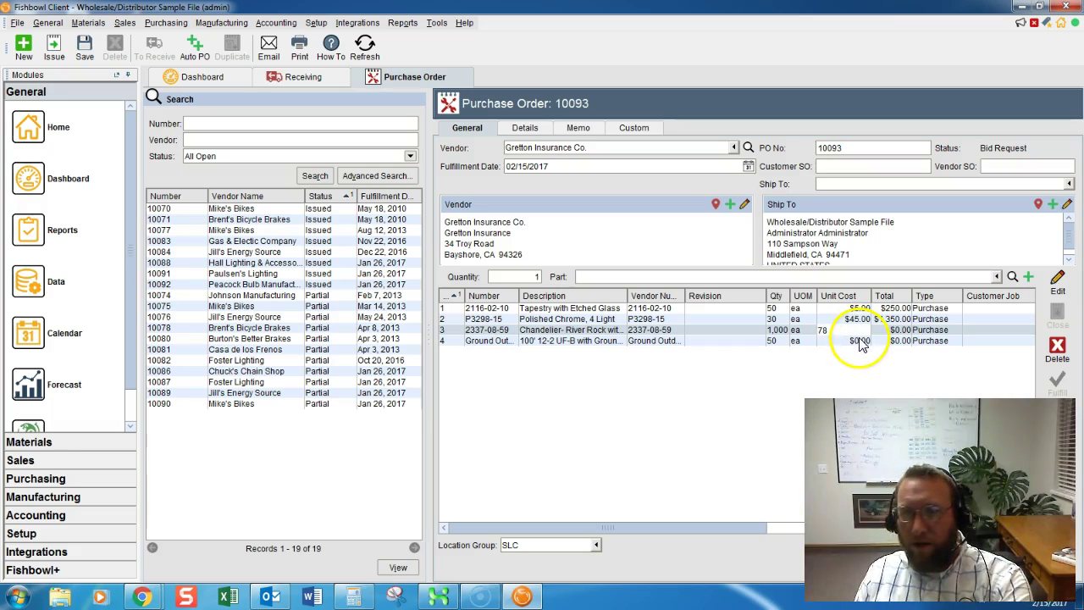
text(5)
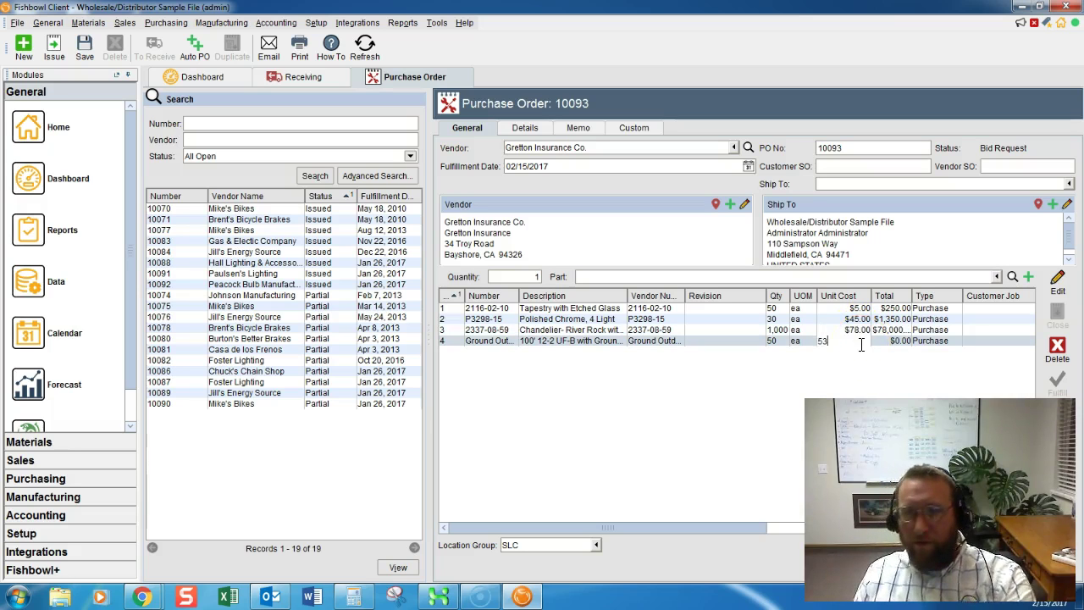
text(3)
click(721, 329)
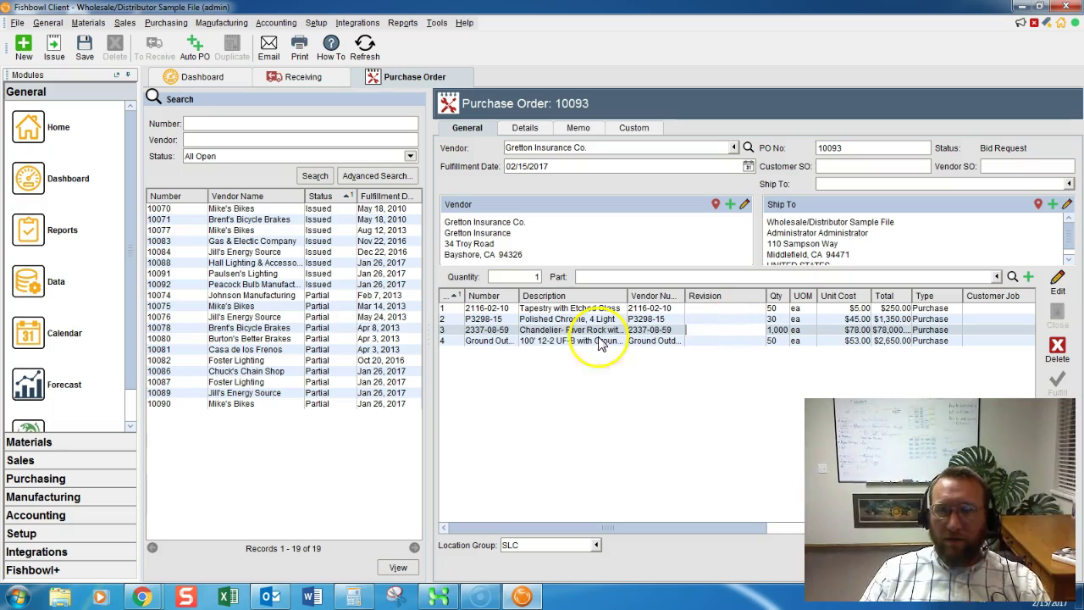
Change the location group to LA, declining to update existing items.
click(522, 544)
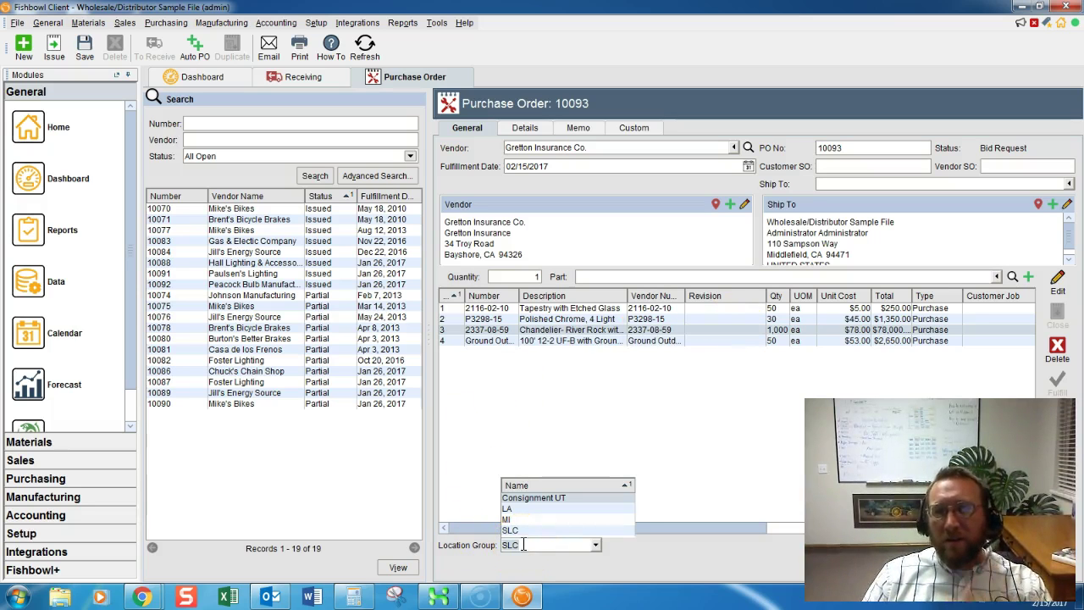
click(525, 547)
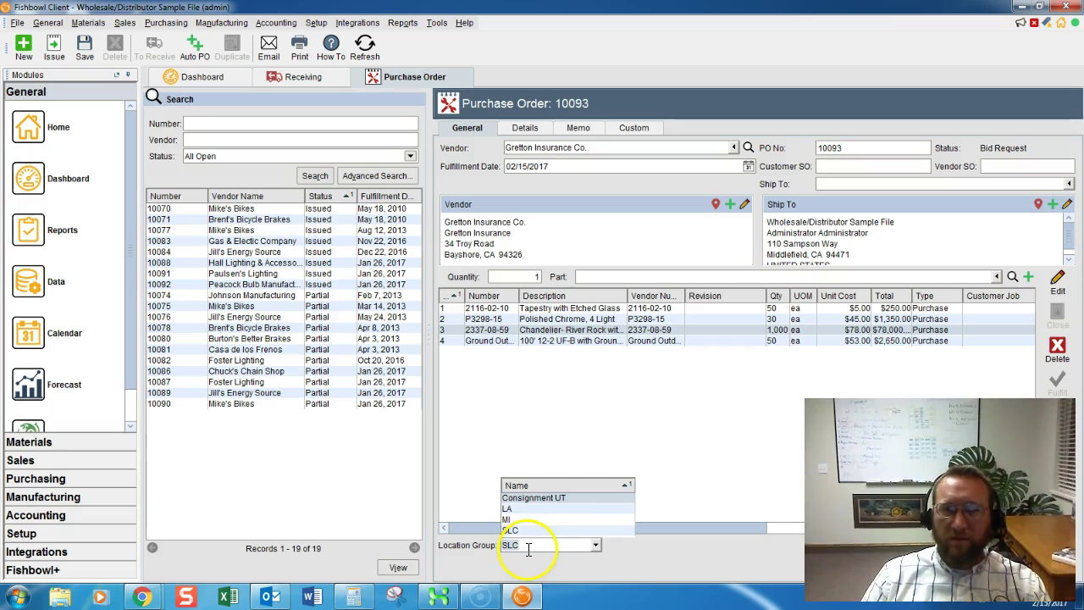
click(543, 412)
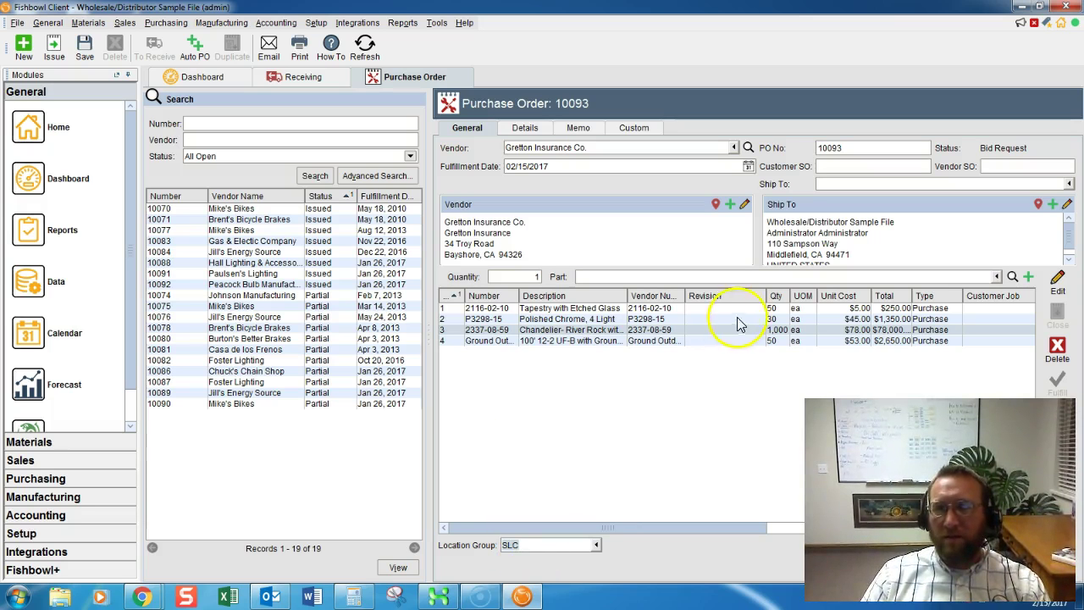
click(597, 545)
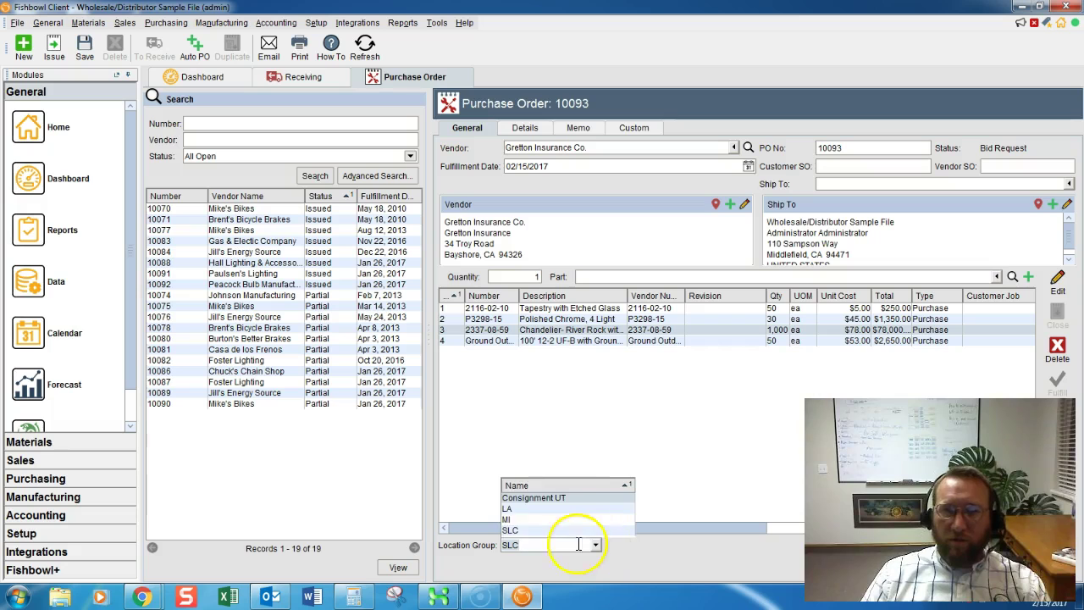
click(508, 509)
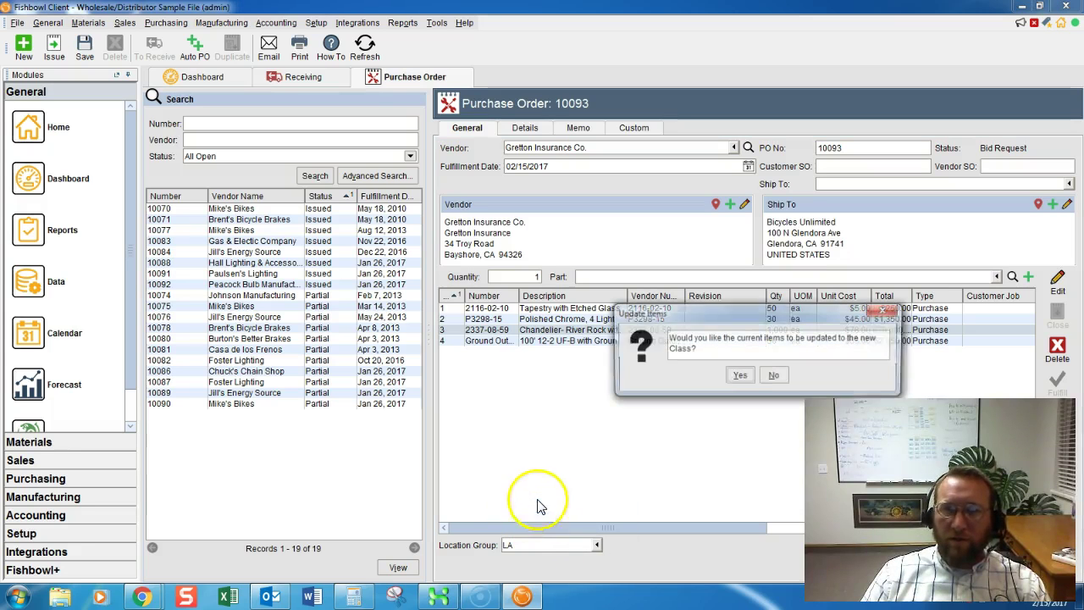
click(773, 375)
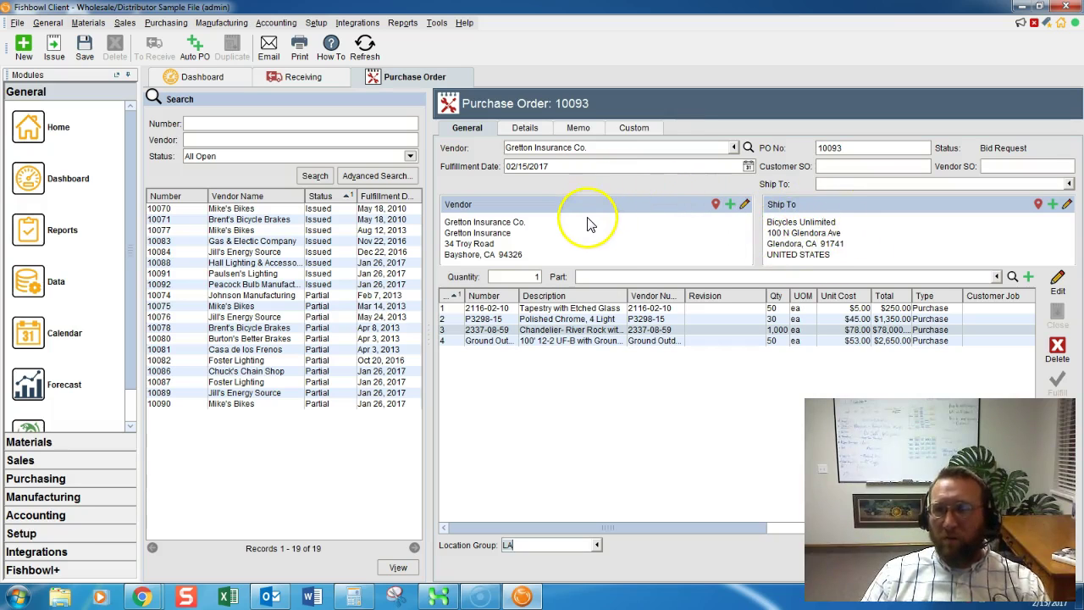
On the Details tab, enter the vendor contact's phone number and e-mail address.
click(525, 129)
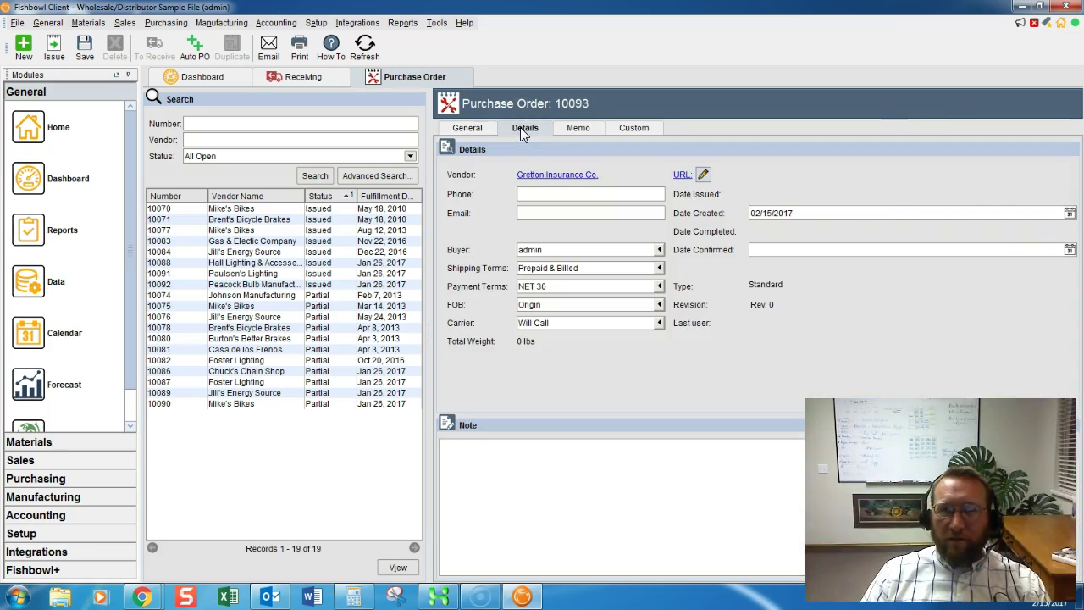
click(547, 195)
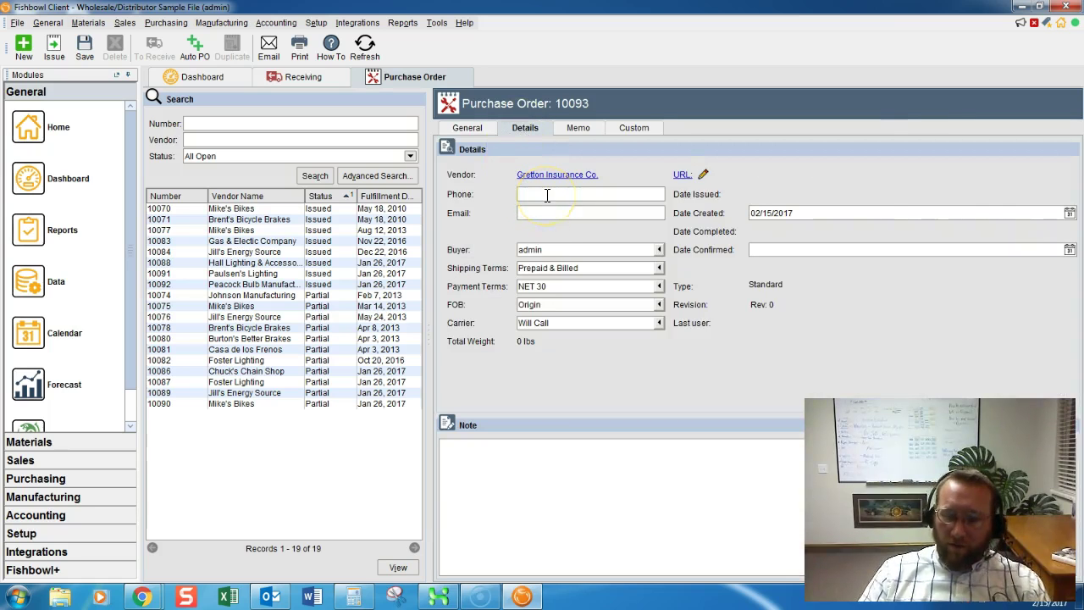
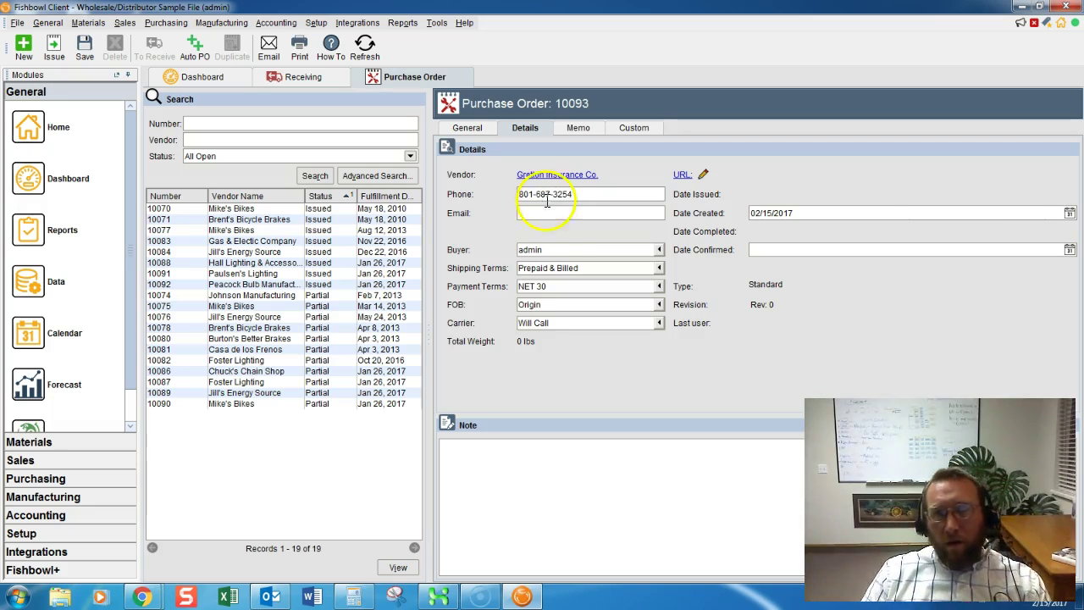
click(547, 213)
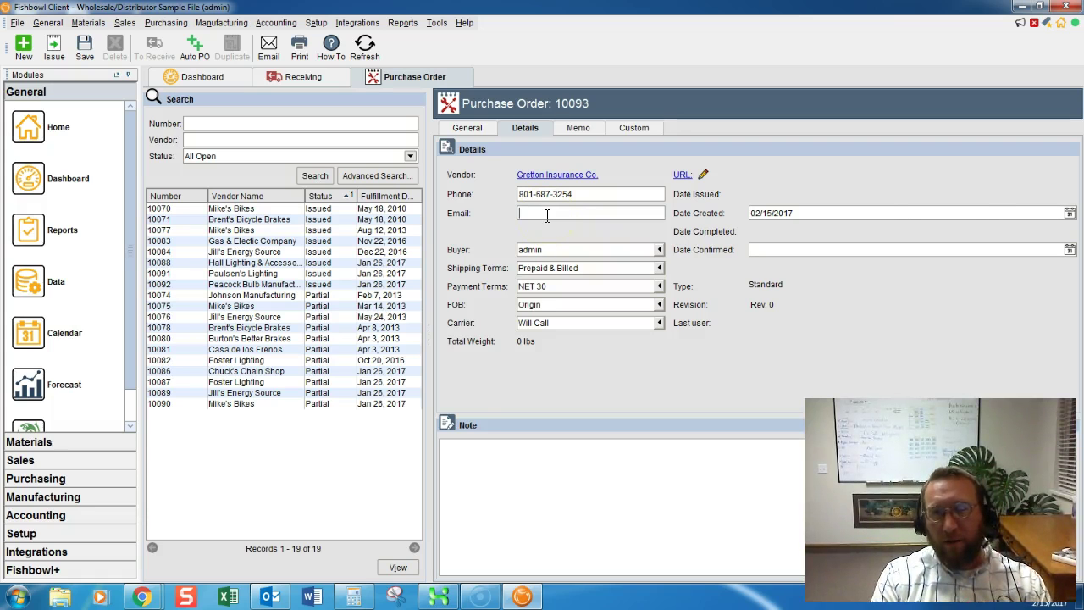
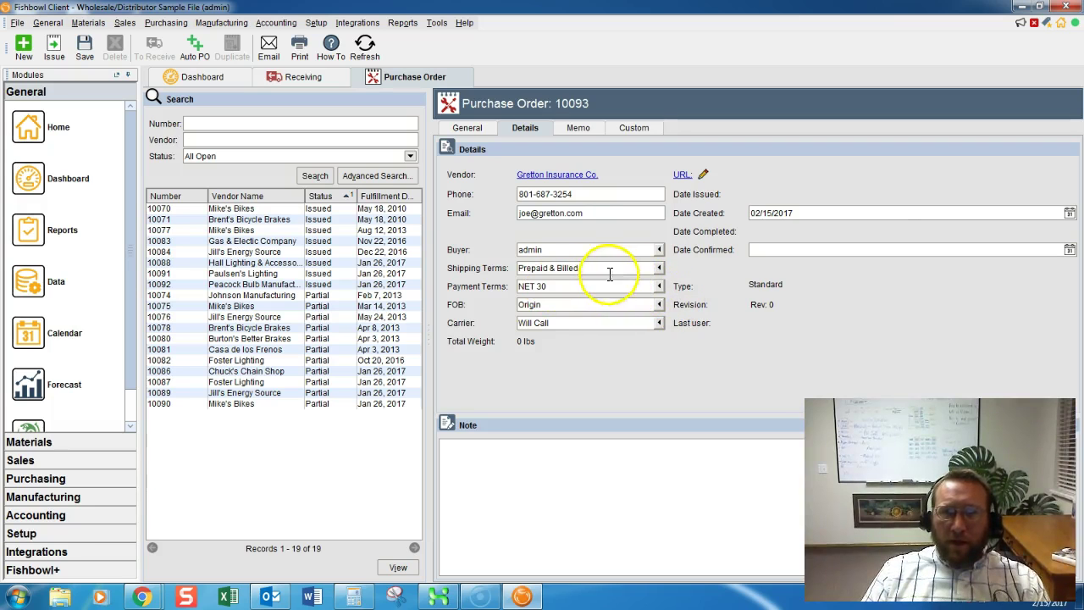
click(584, 287)
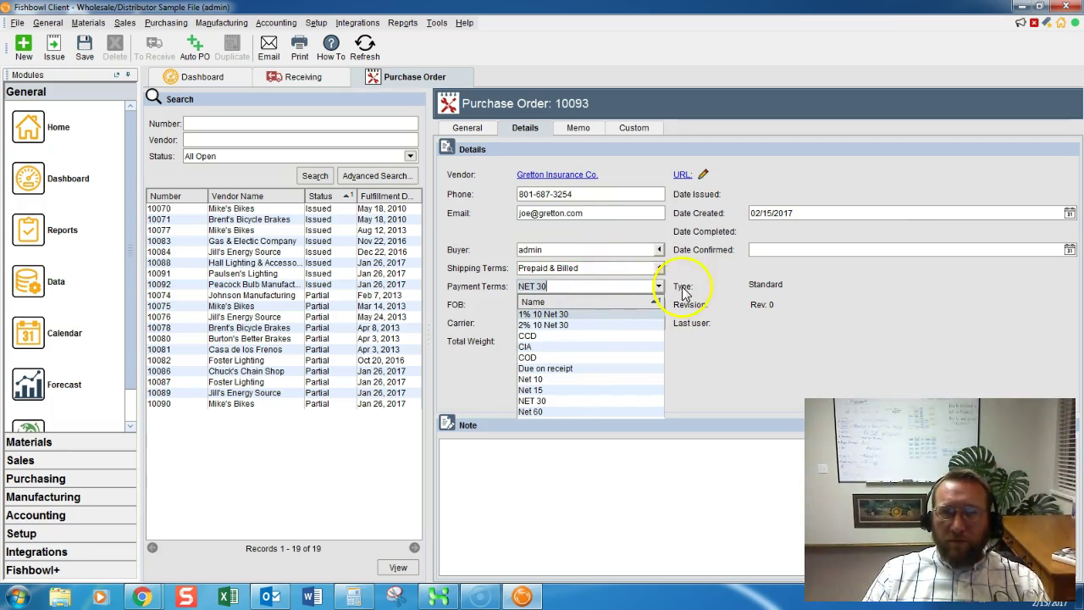
click(716, 331)
click(600, 267)
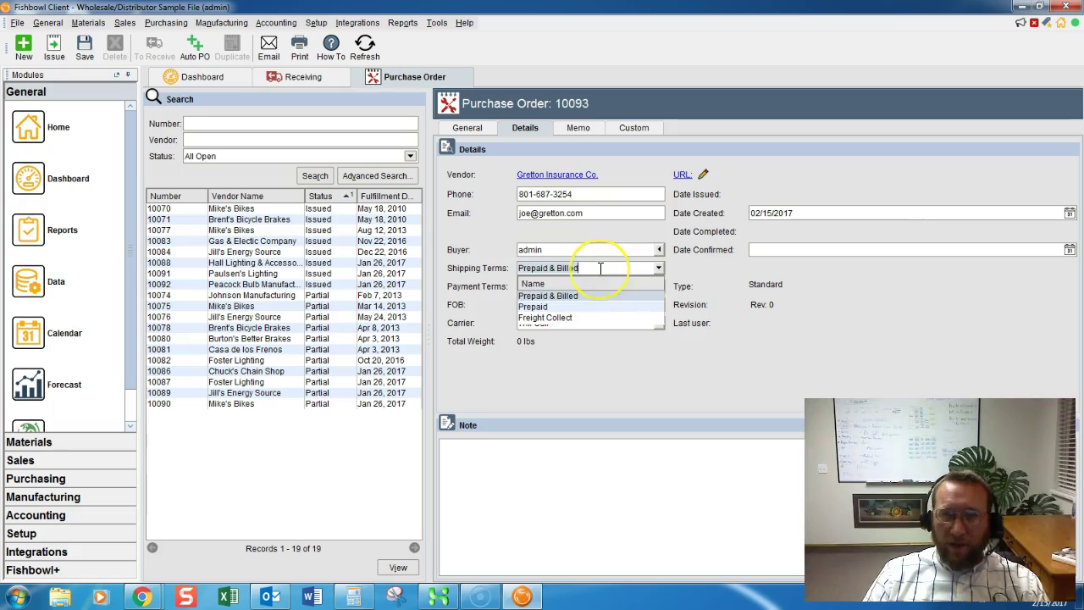
click(733, 369)
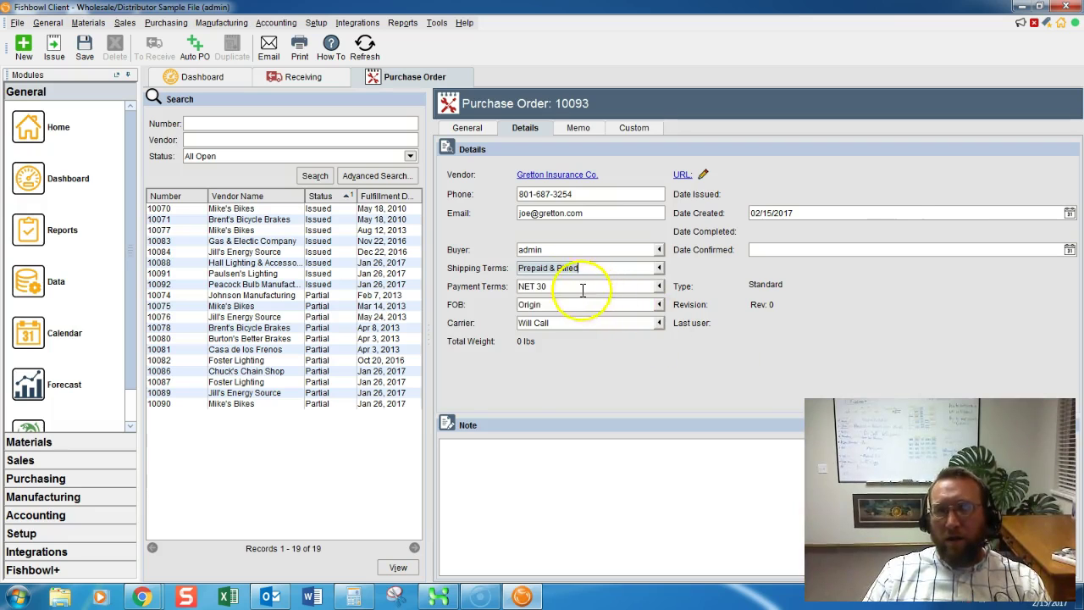
click(652, 286)
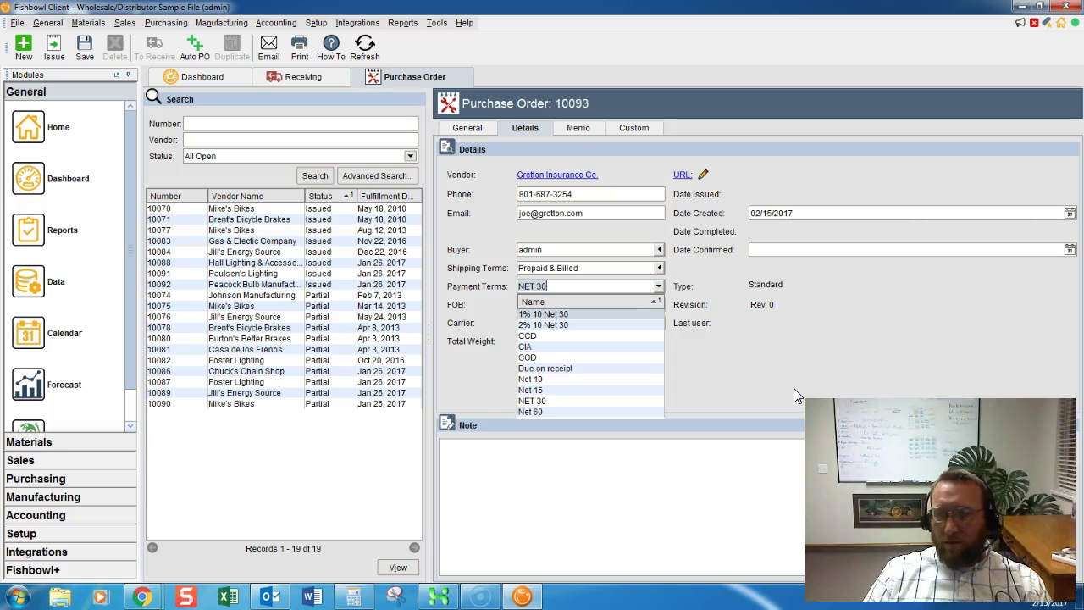
key(Escape)
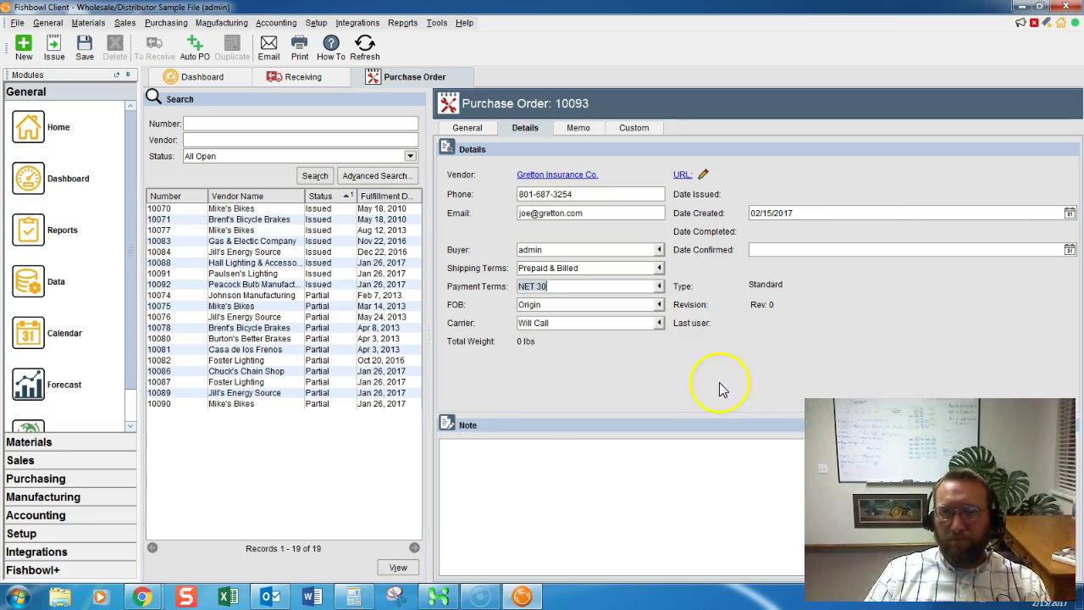
click(552, 459)
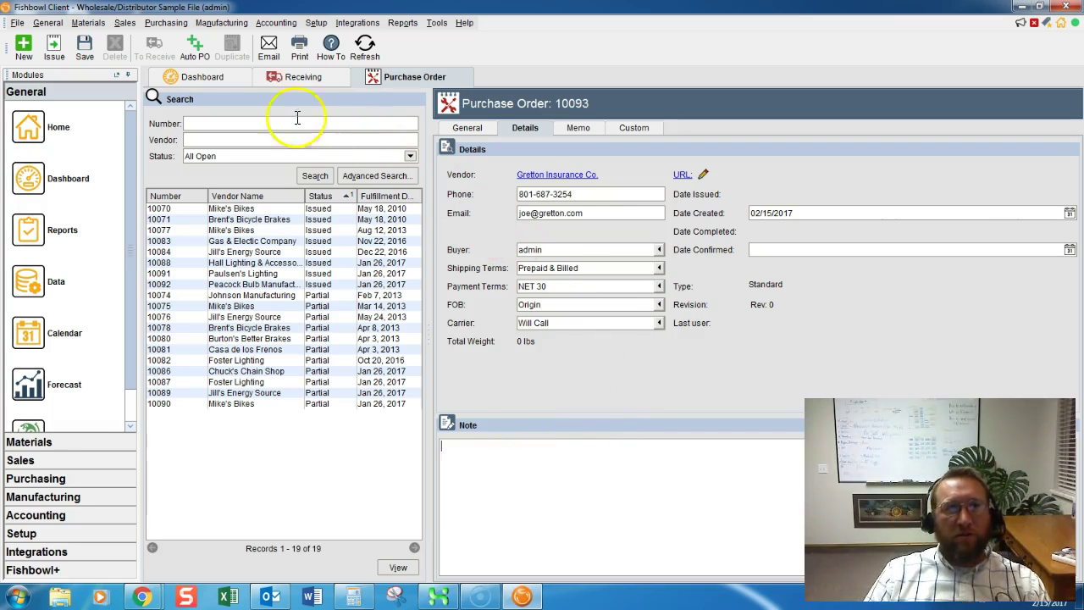
Save PO 10093 and preview its Bid Request printout.
click(85, 46)
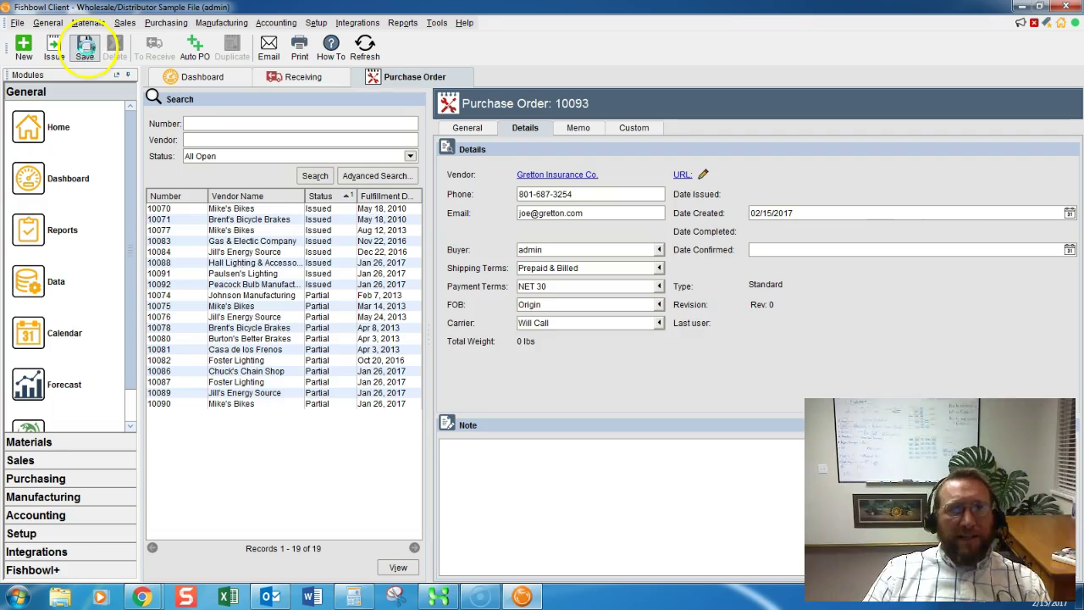
click(17, 23)
click(66, 109)
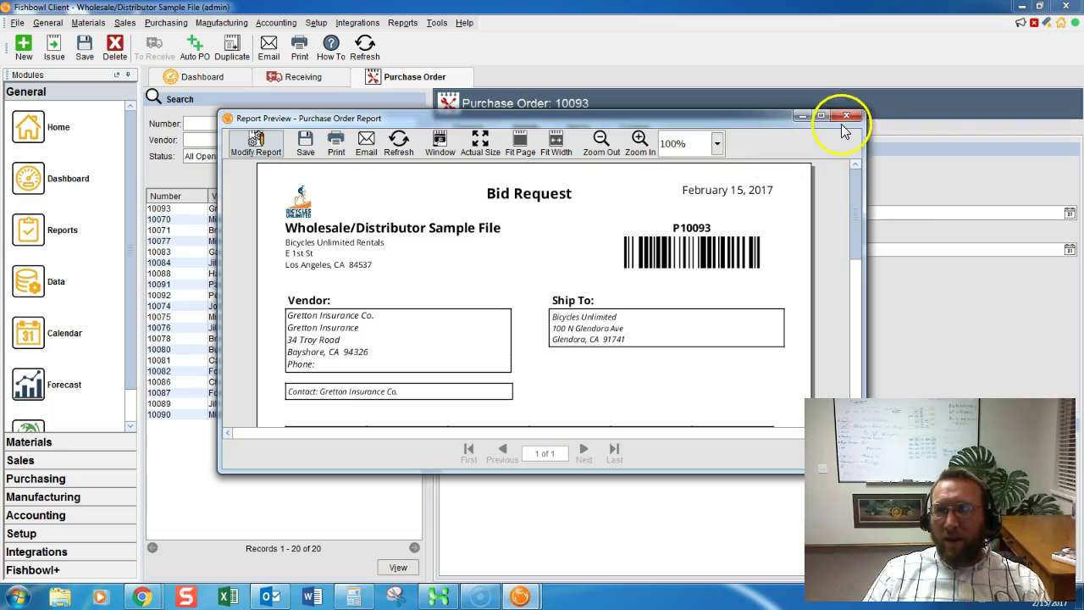
click(846, 117)
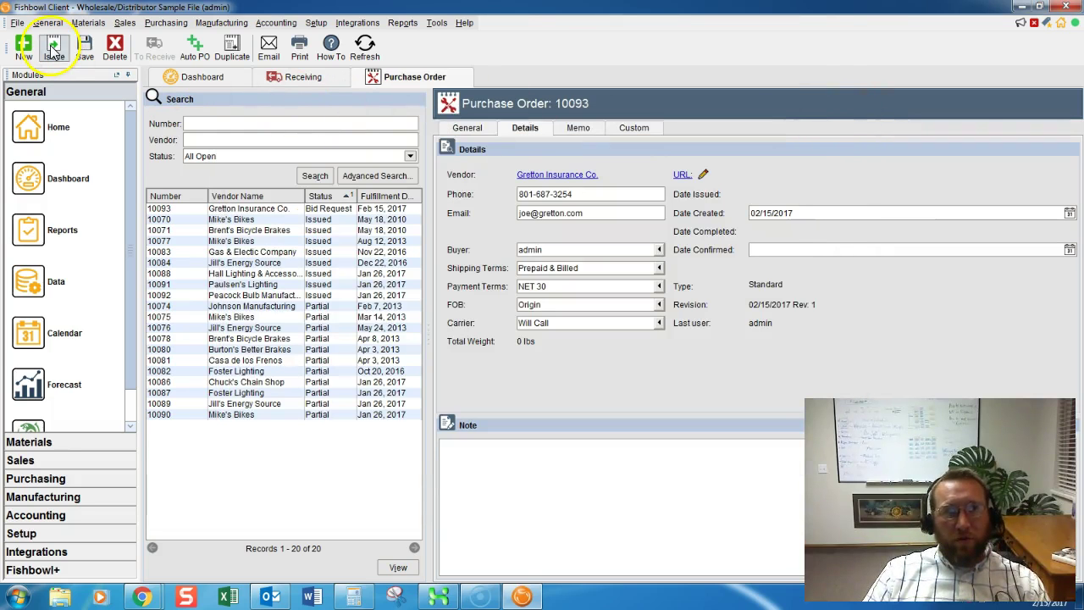
Issue PO 10093 with no e-mail, then review its Purchase Order print preview.
click(54, 49)
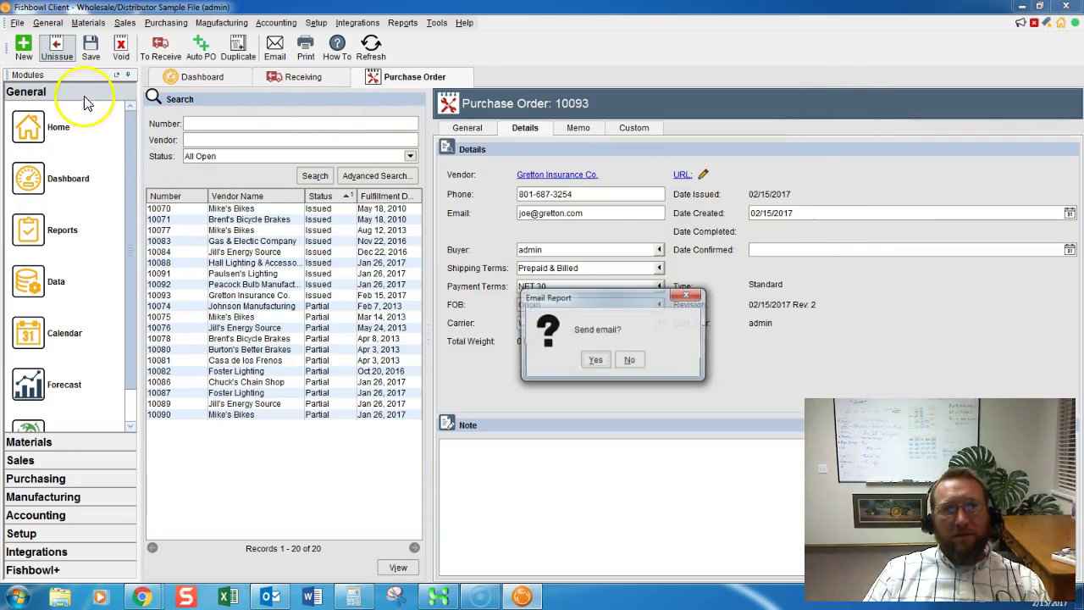
click(629, 361)
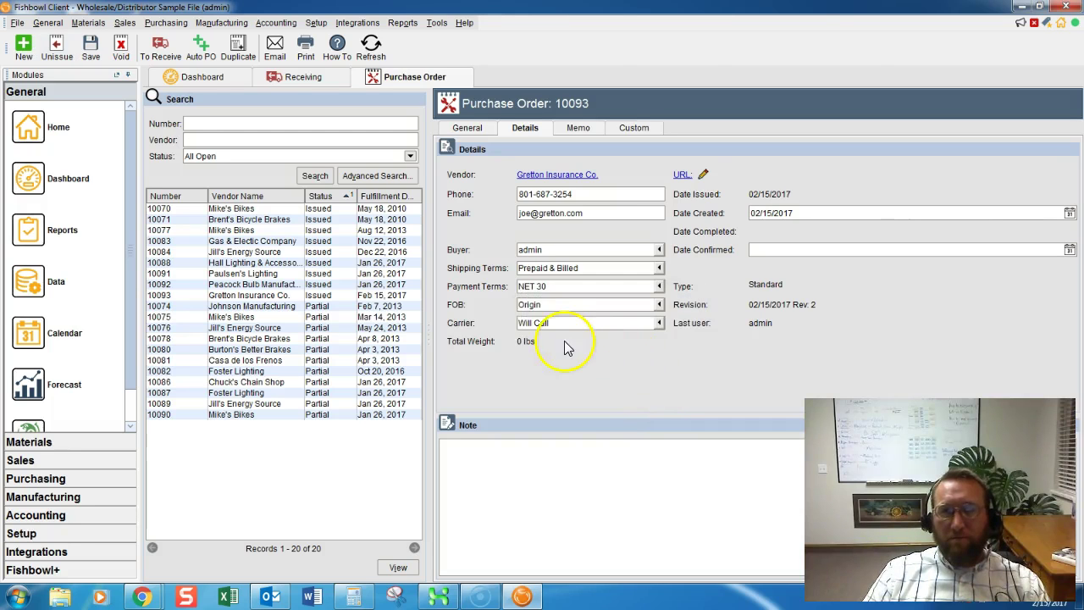
click(17, 22)
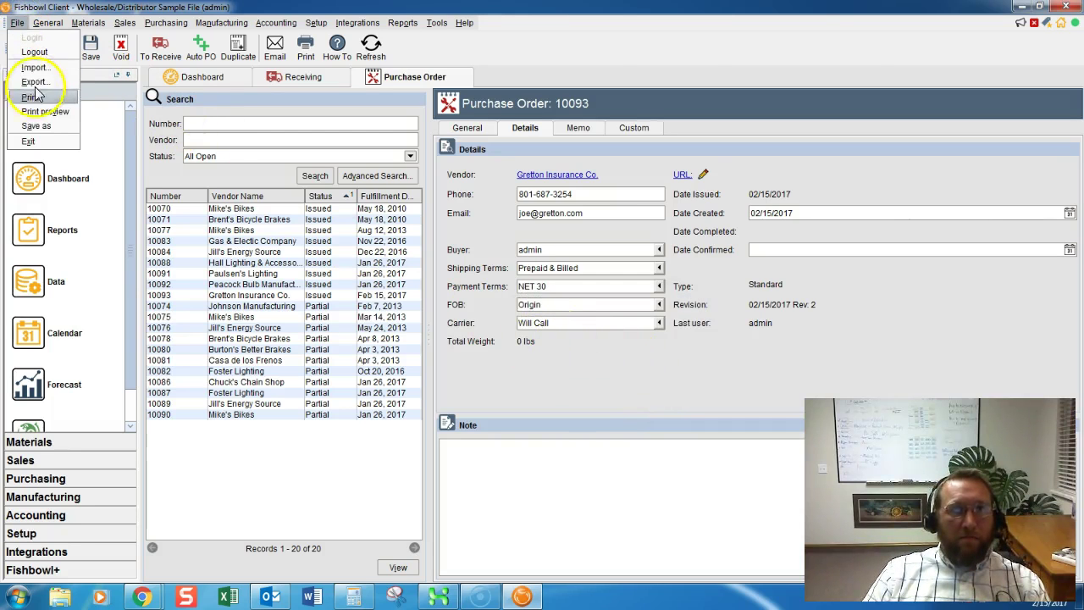
click(39, 112)
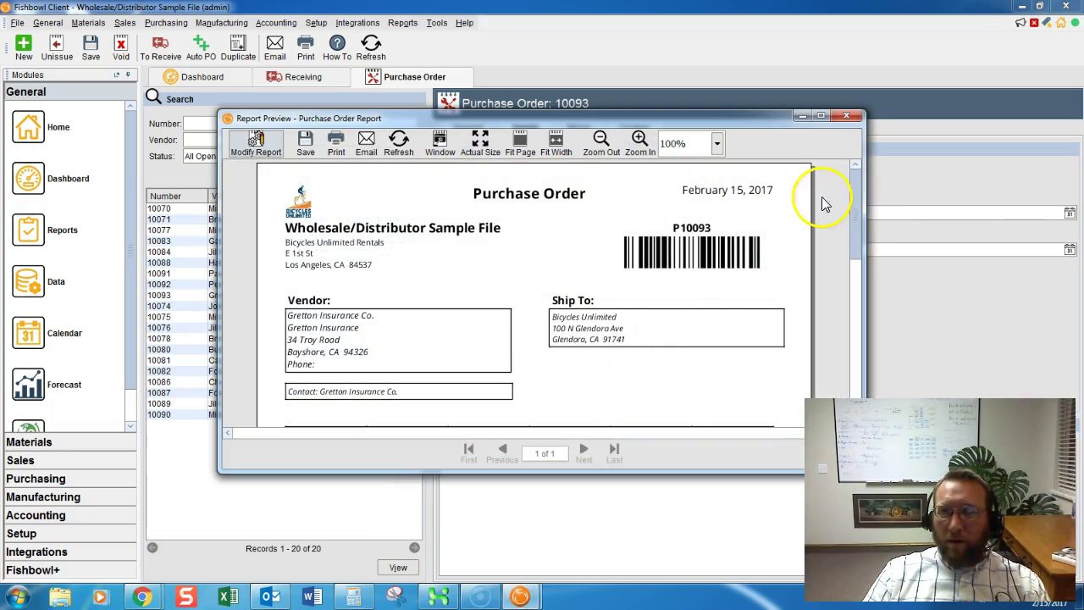
drag(859, 206, 859, 232)
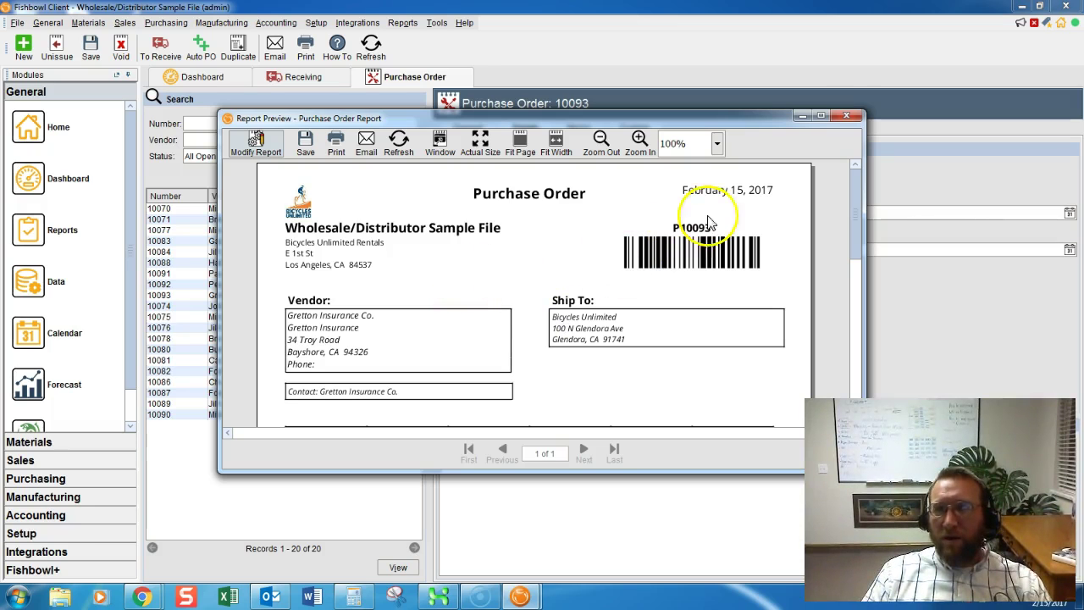
click(846, 117)
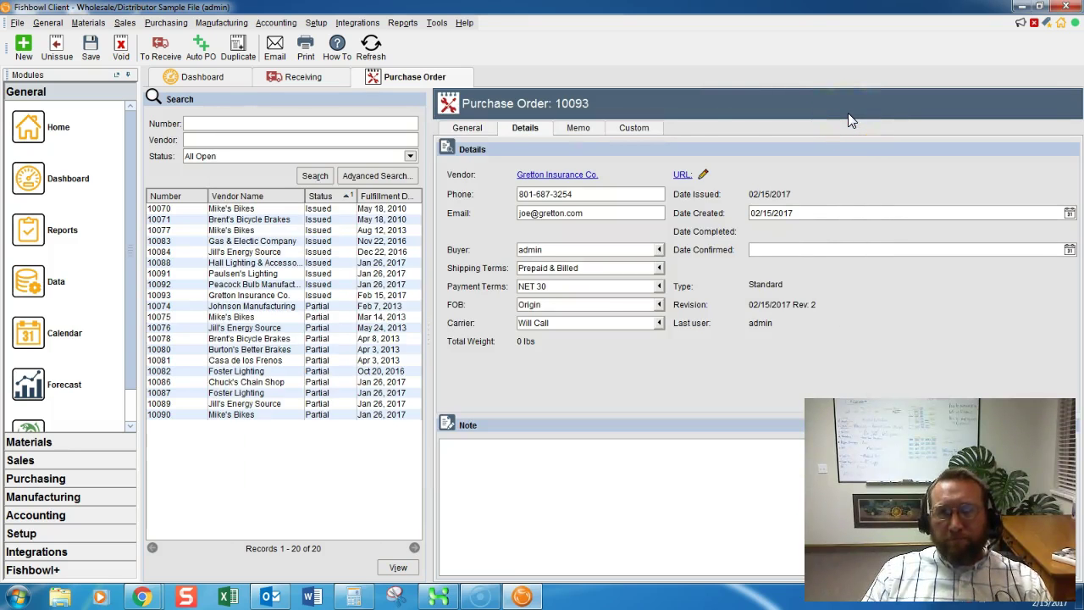
Return to PO 10093's General tab to view the issued order's four line items.
click(465, 127)
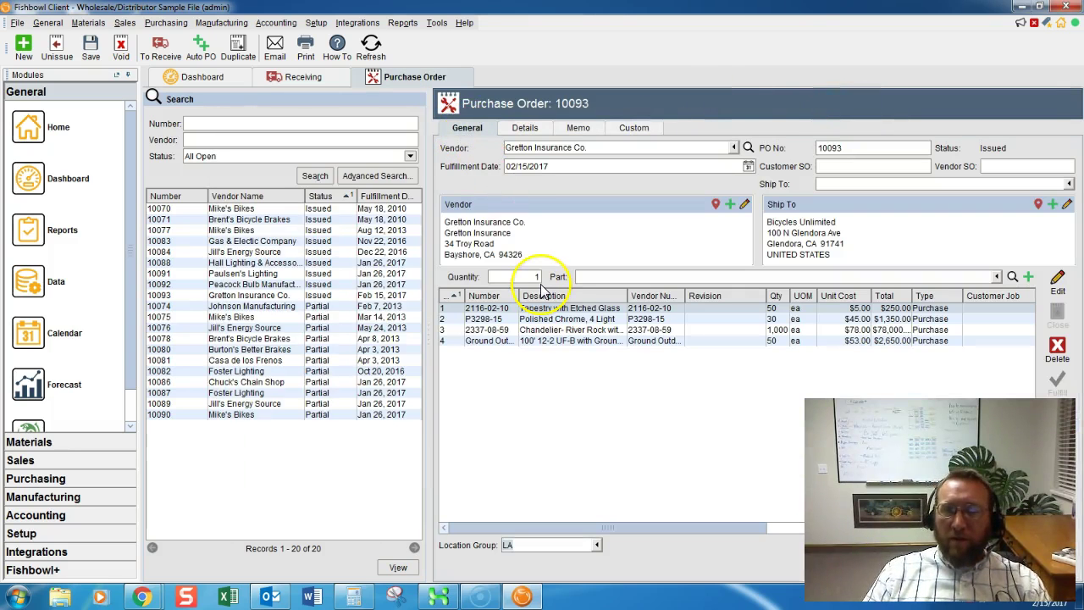